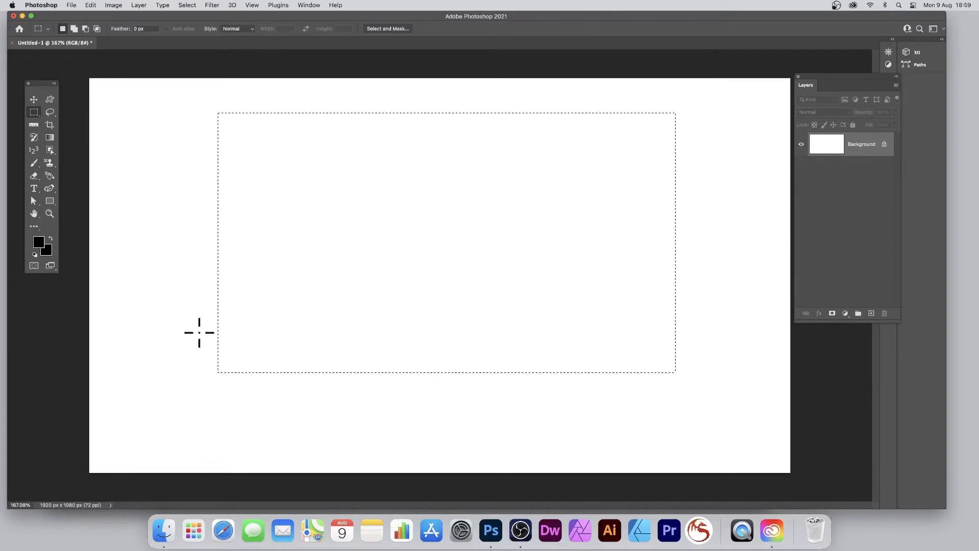
Step: Add a new empty layer with default settings above the background
left_click(139, 5)
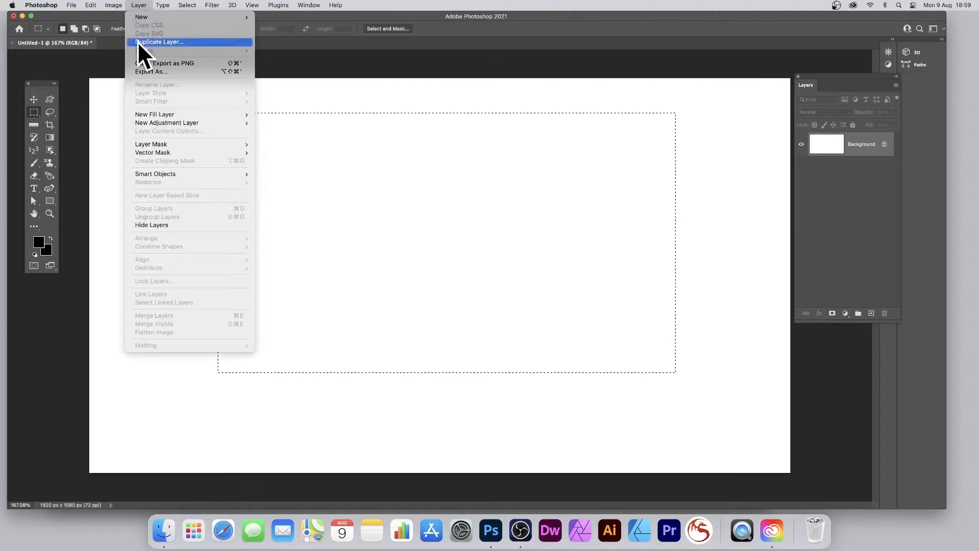
mouse_move(148, 18)
left_click(271, 17)
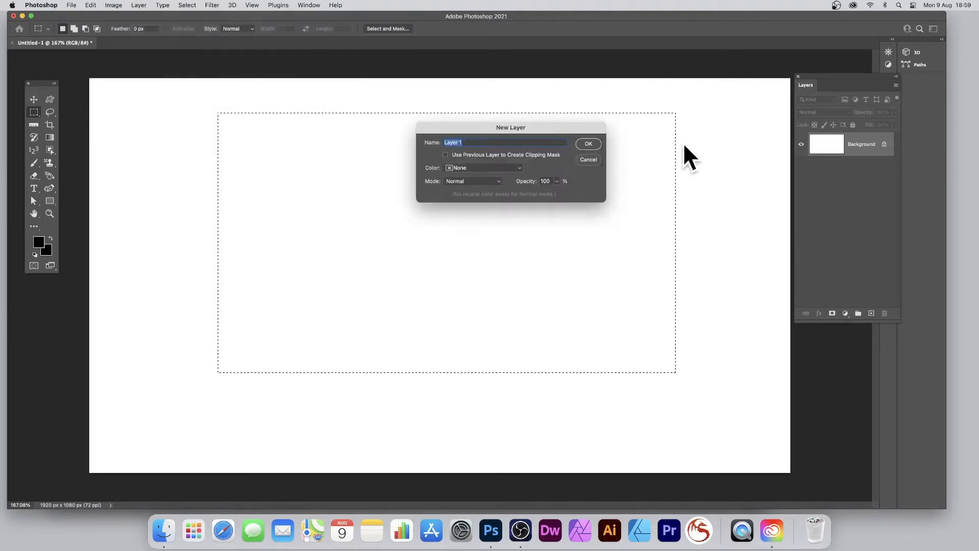
left_click(582, 143)
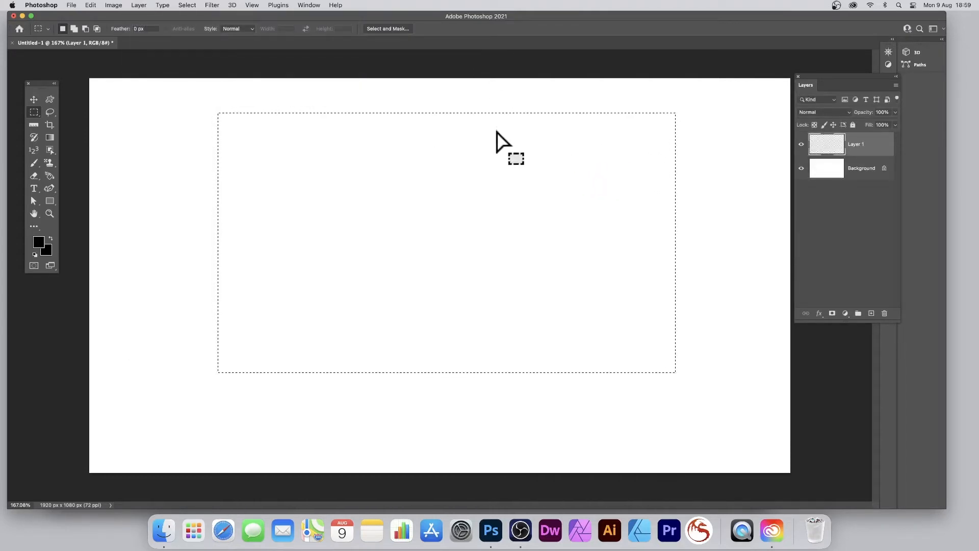
Step: Fill the rectangular selection on the new layer with the blue, orange, purple and yellow linear gradient, using the Gradient tool across its width
left_click(48, 138)
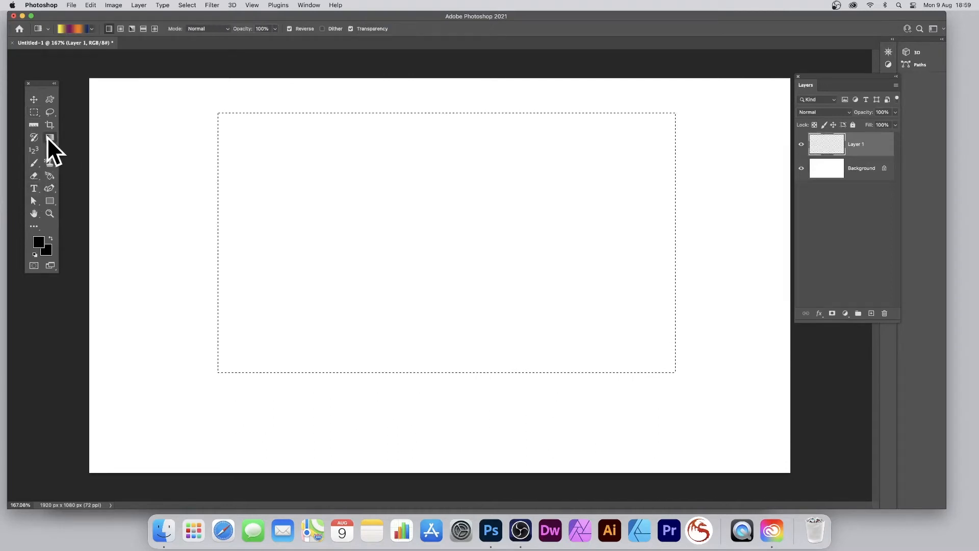
left_click(91, 29)
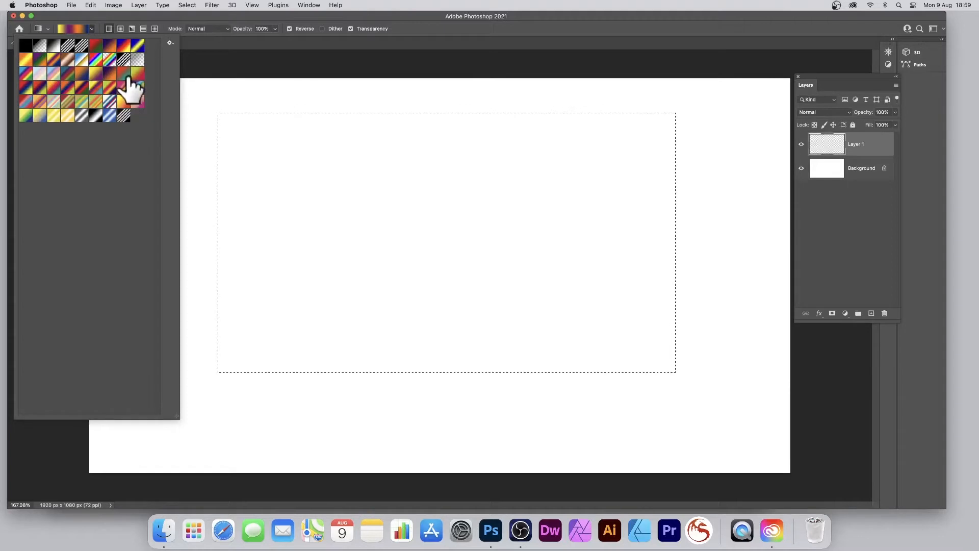
left_click(171, 44)
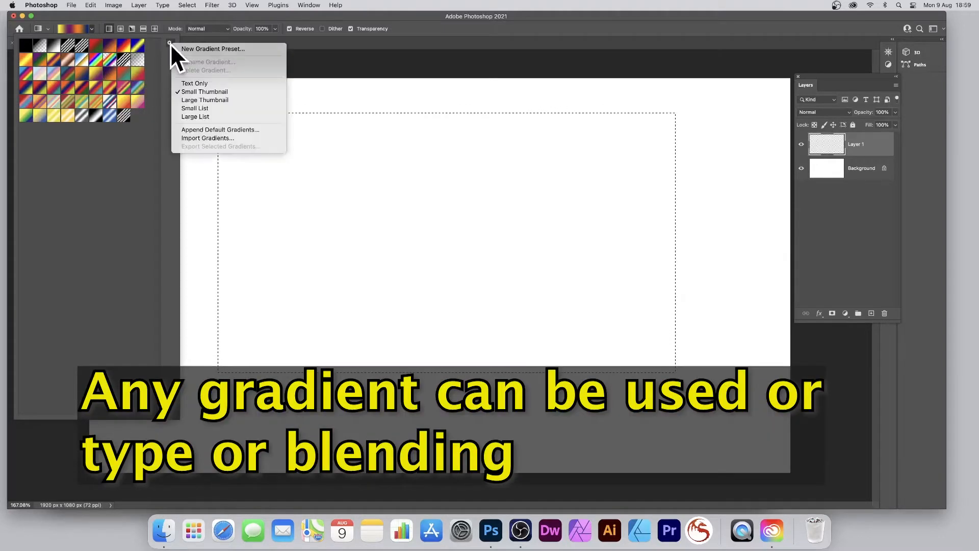
left_click(426, 31)
left_click_drag(246, 136, 705, 245)
Step: Set the gradient blending mode to Difference and draw several more gradients at different angles over the selection
left_click(213, 30)
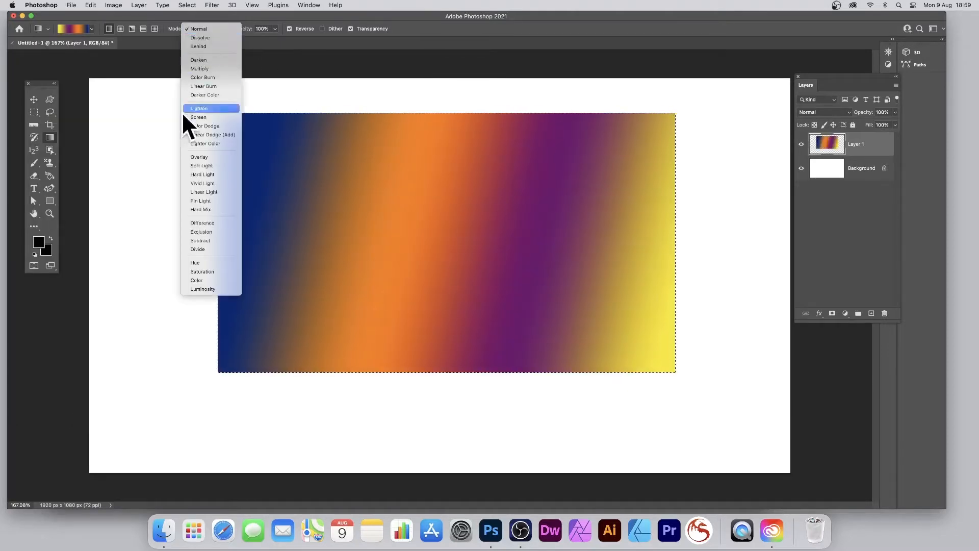
key("Return")
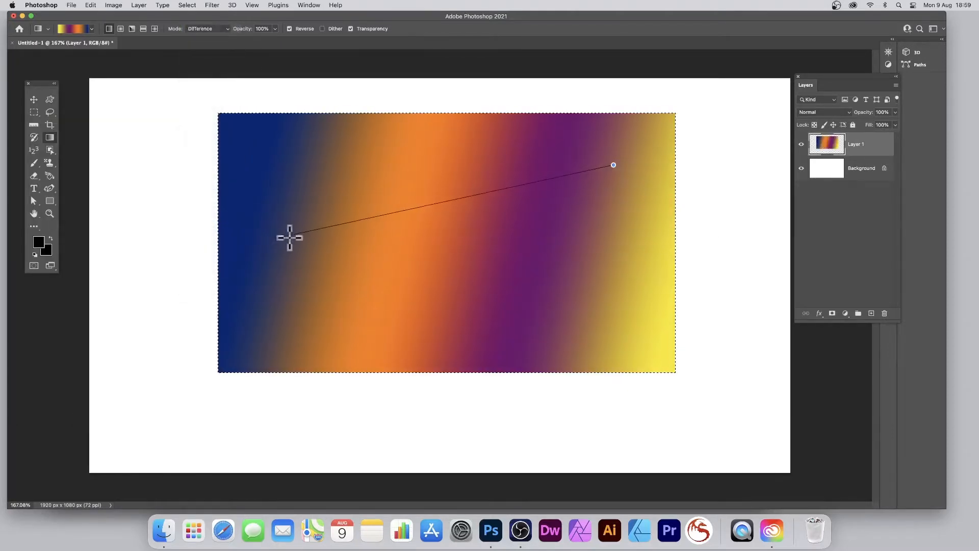
left_click_drag(289, 237, 285, 238)
left_click_drag(396, 164, 572, 341)
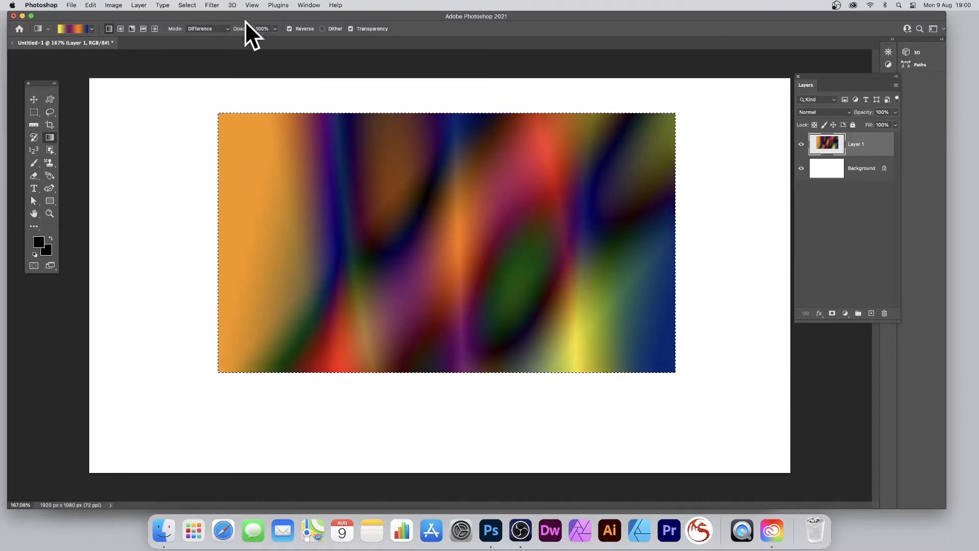
Step: Deselect the rectangular area and convert the gradient layer to a smart object
left_click(184, 5)
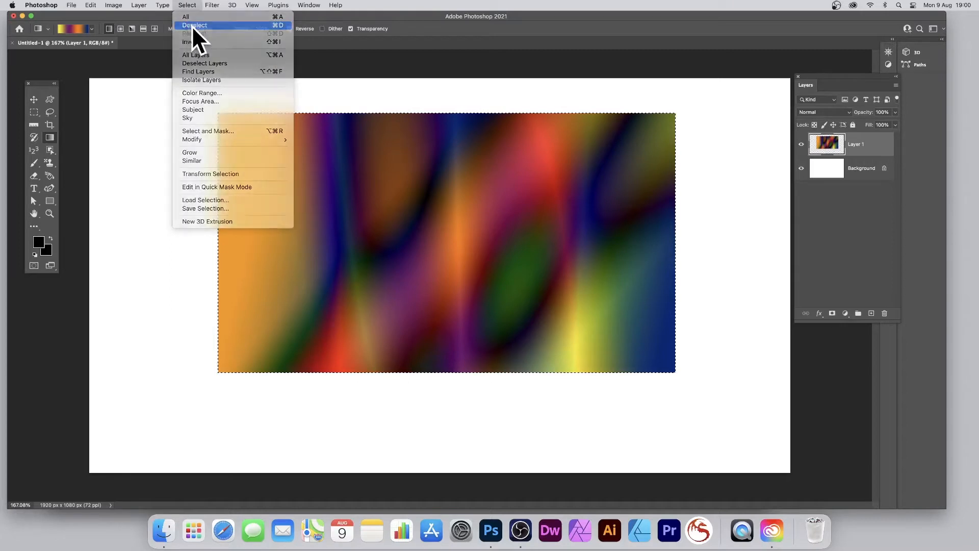
left_click(191, 25)
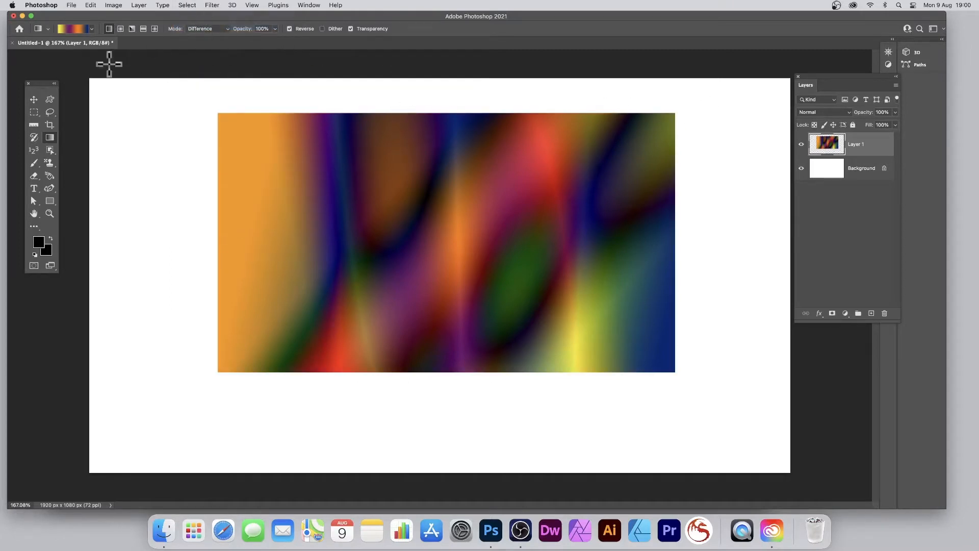
left_click(34, 99)
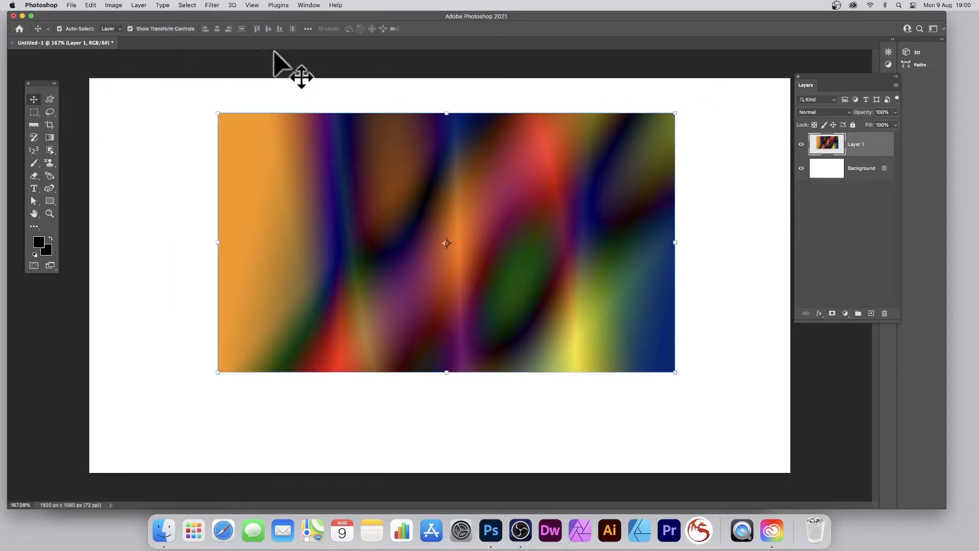
left_click(139, 5)
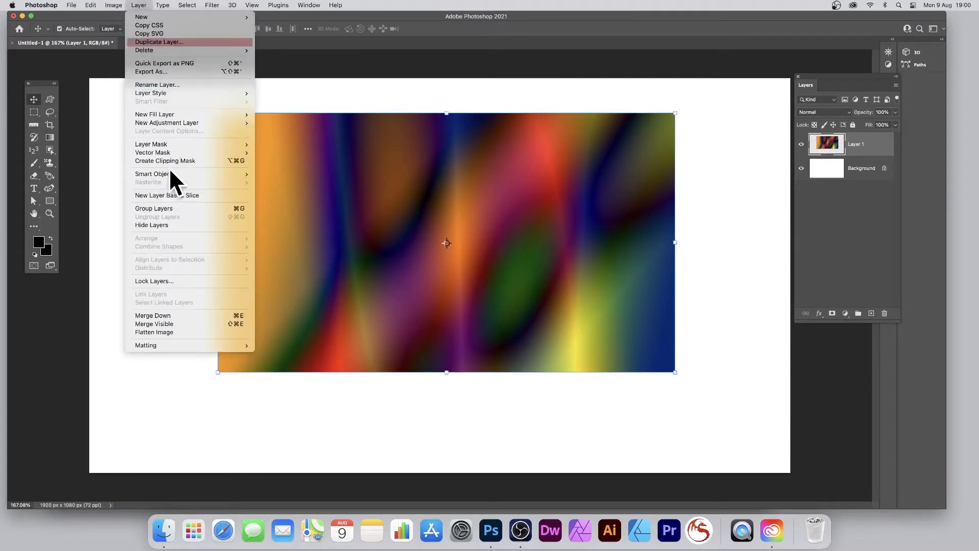
mouse_move(170, 174)
left_click(308, 174)
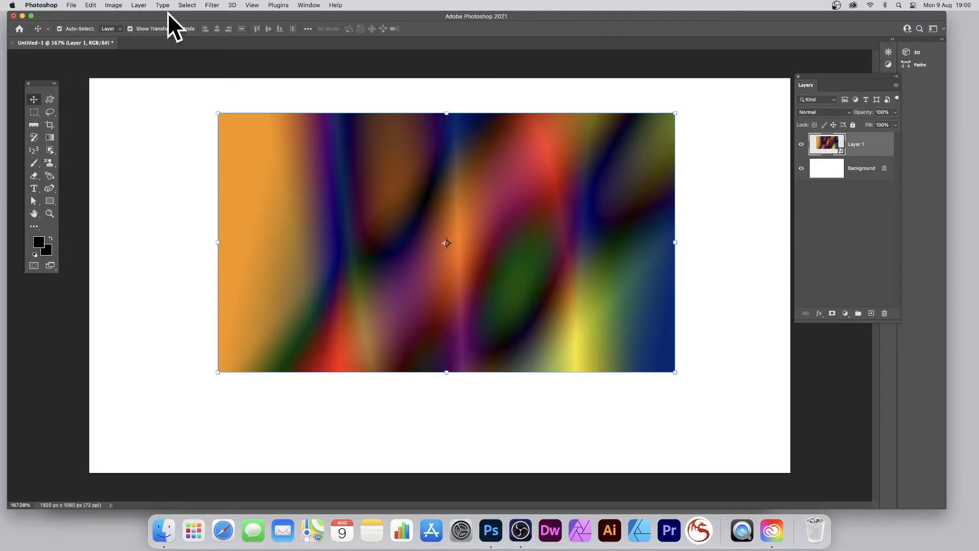
Step: Start a Warp transform on the gradient rectangle, curving its upper edge downward and bending both side edges inward
left_click(90, 4)
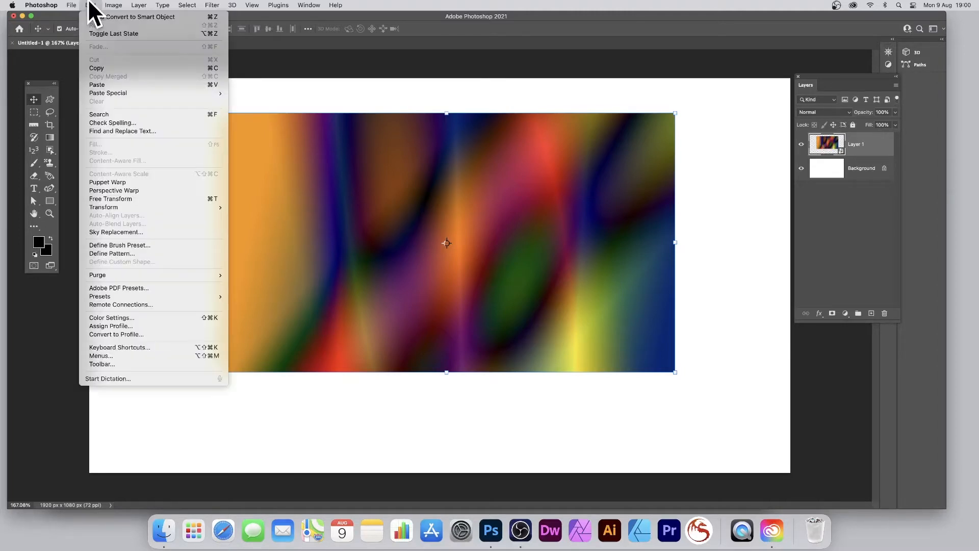
mouse_move(145, 207)
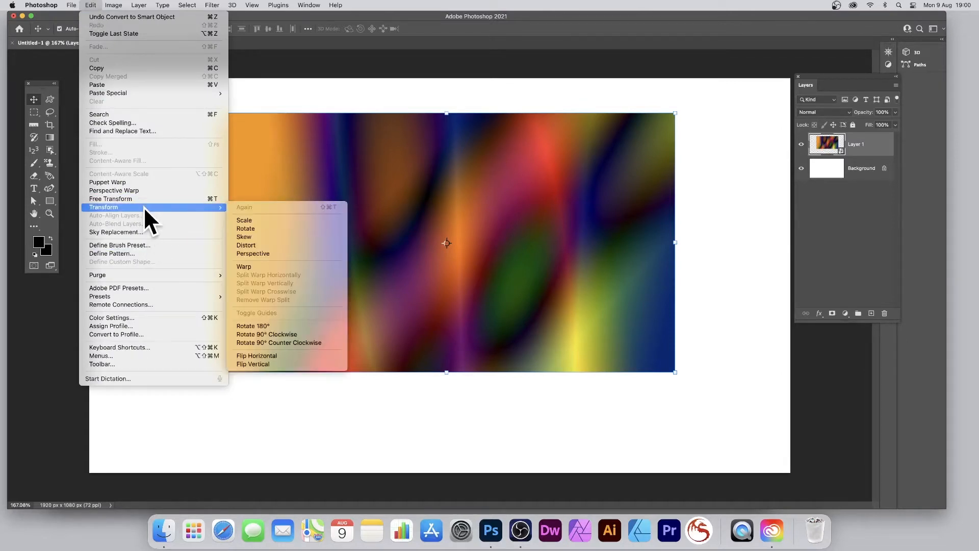
left_click(244, 266)
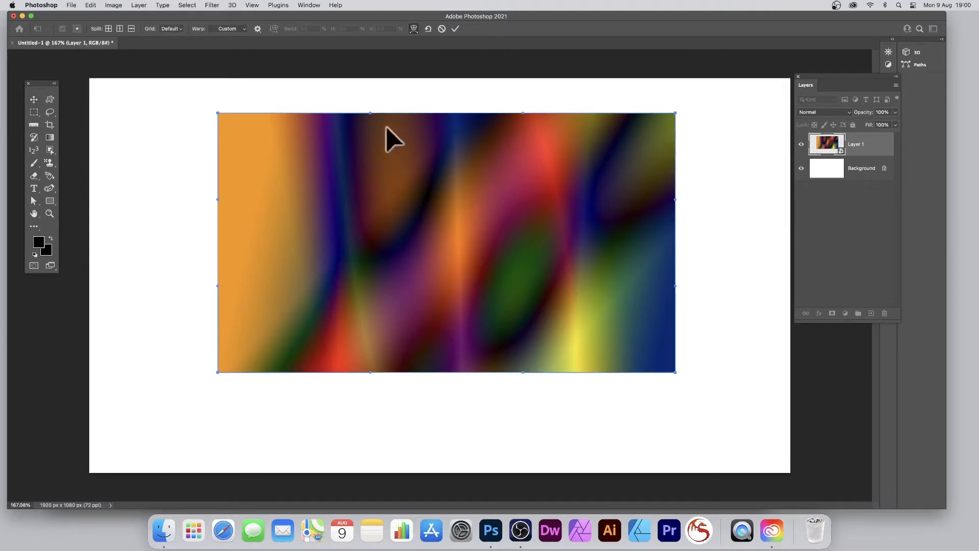
left_click_drag(369, 116, 375, 206)
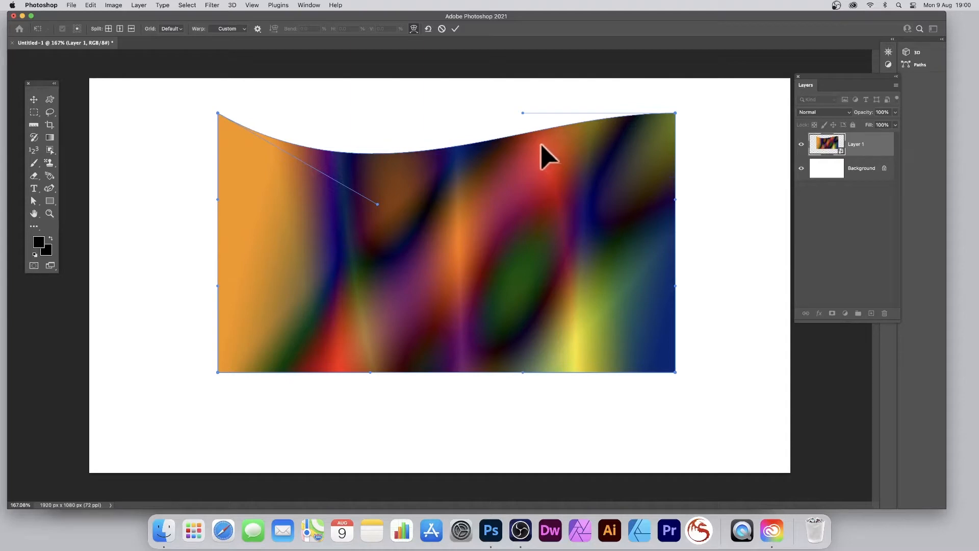
left_click_drag(537, 147, 516, 130)
left_click_drag(545, 219, 374, 220)
left_click_drag(501, 235, 562, 259)
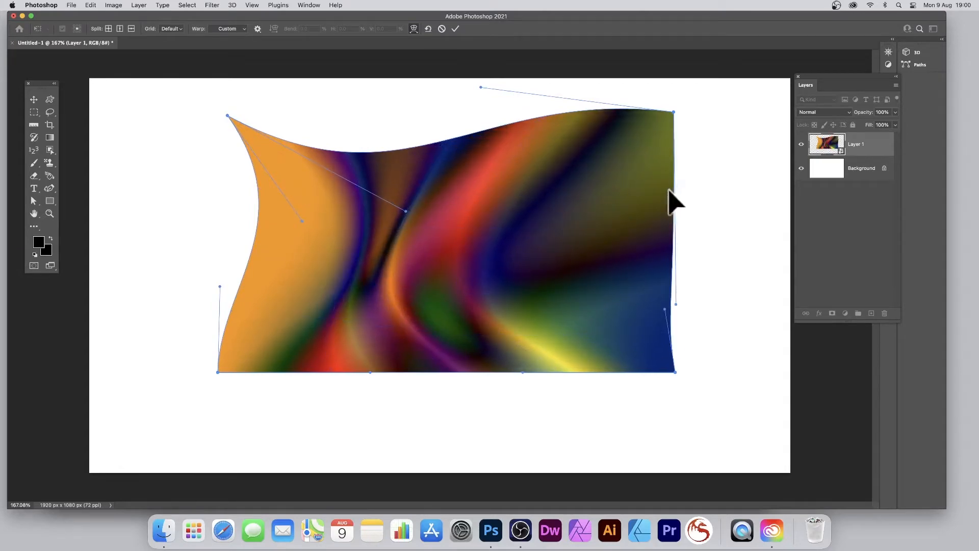
left_click_drag(669, 193, 599, 192)
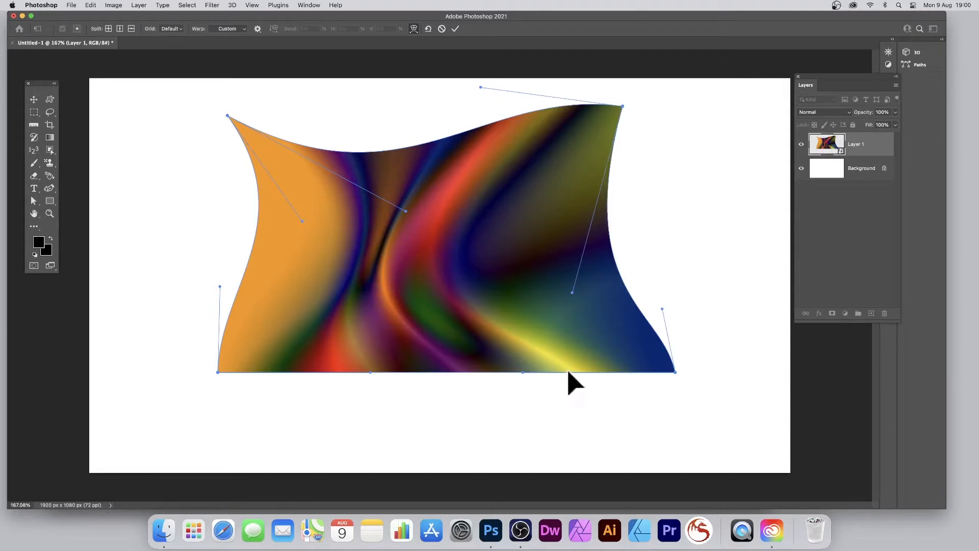
Step: Fold the shape's lower edge up over its left part, stretch the right part outward into a wing-like form, and apply the warp
left_click_drag(569, 372, 292, 199)
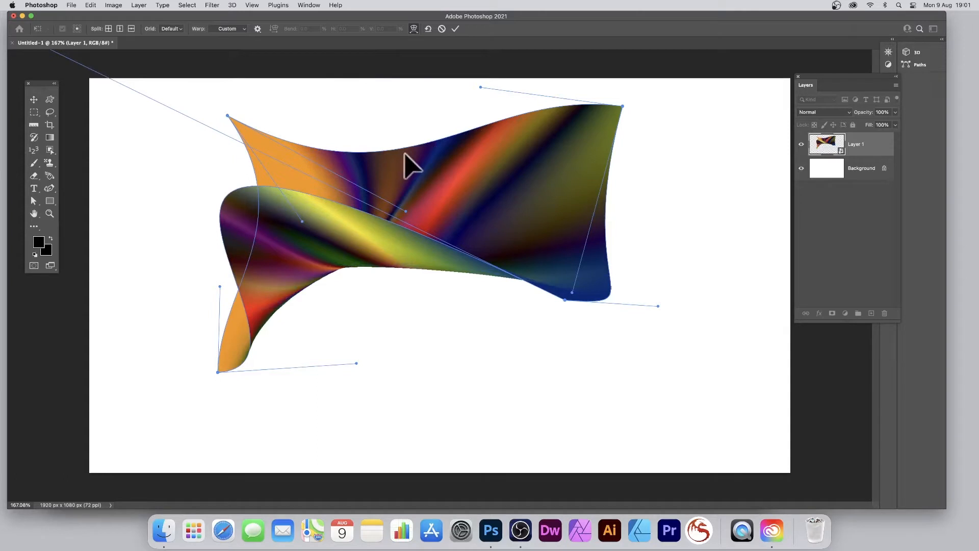
left_click_drag(312, 214, 379, 195)
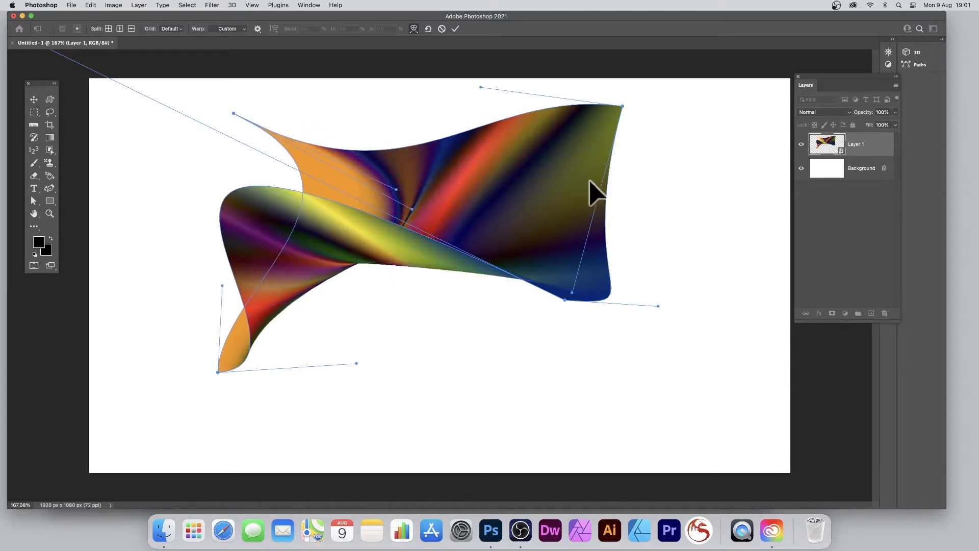
left_click_drag(595, 182, 634, 190)
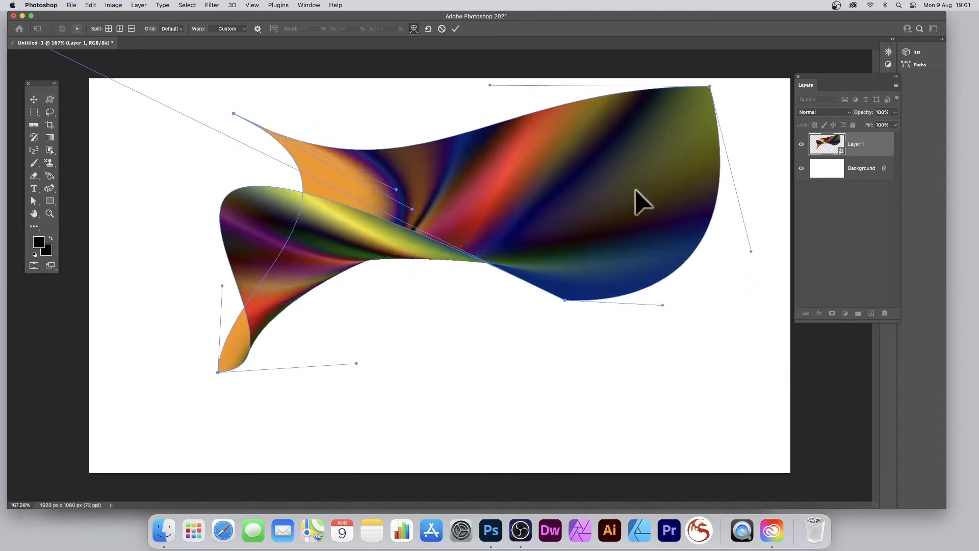
left_click_drag(621, 273, 573, 267)
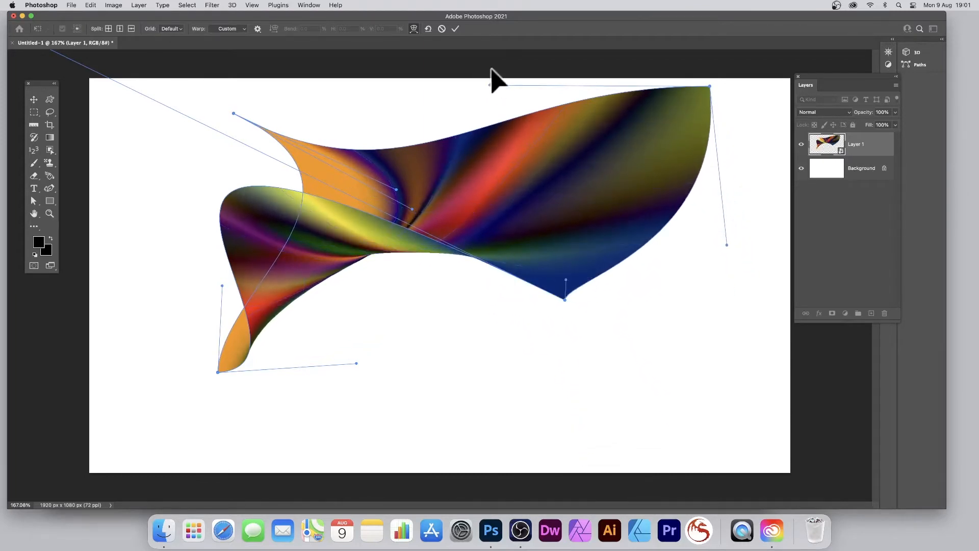
left_click(455, 28)
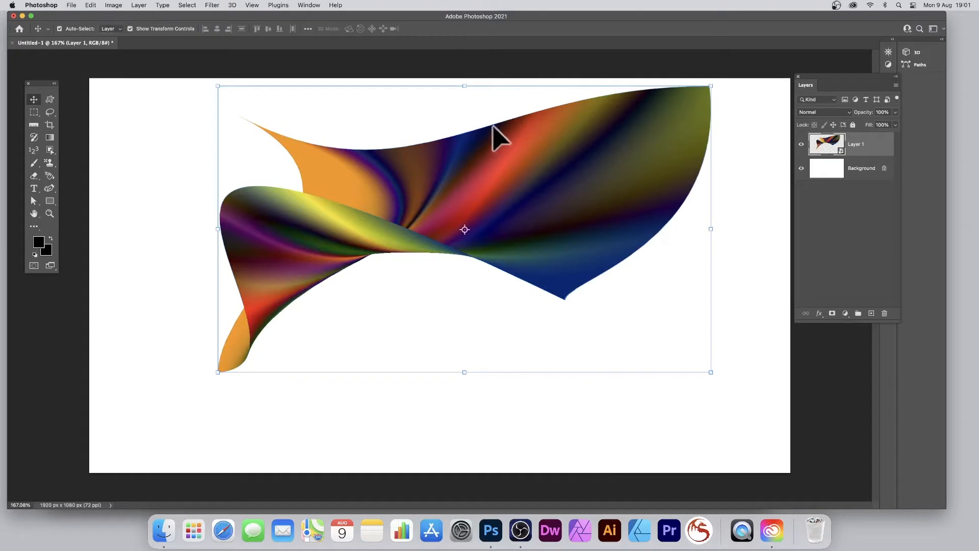
Step: Duplicate the warped gradient layer within the same document as Layer 1 copy
left_click(139, 5)
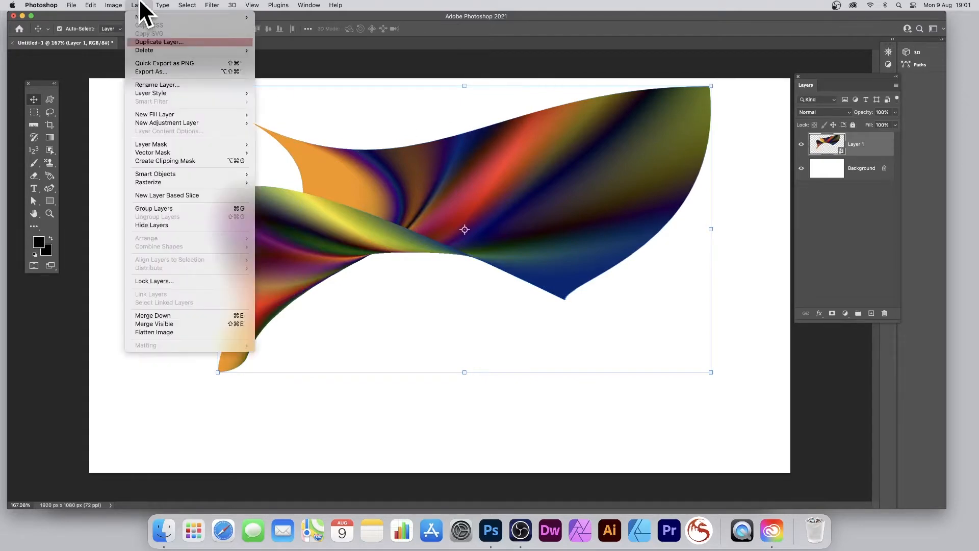
left_click(143, 41)
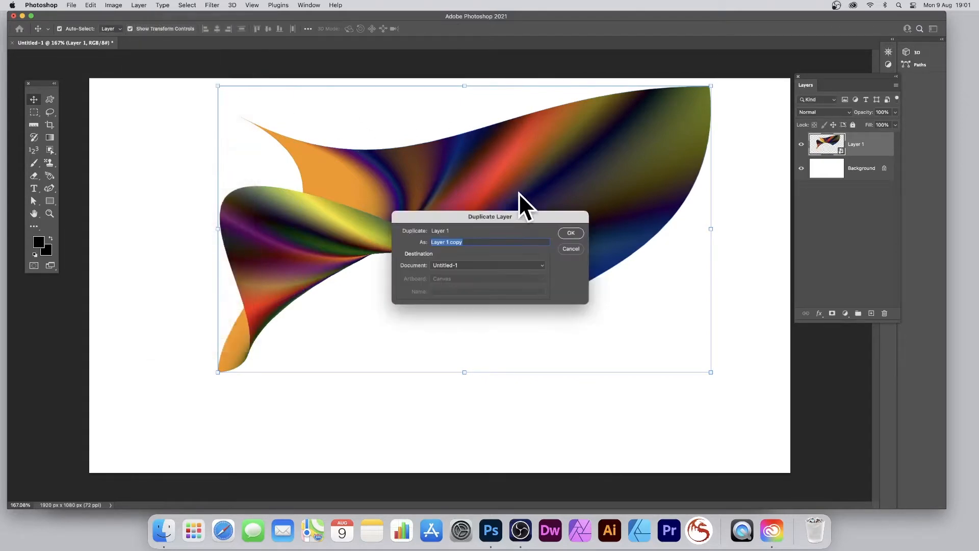
left_click(572, 233)
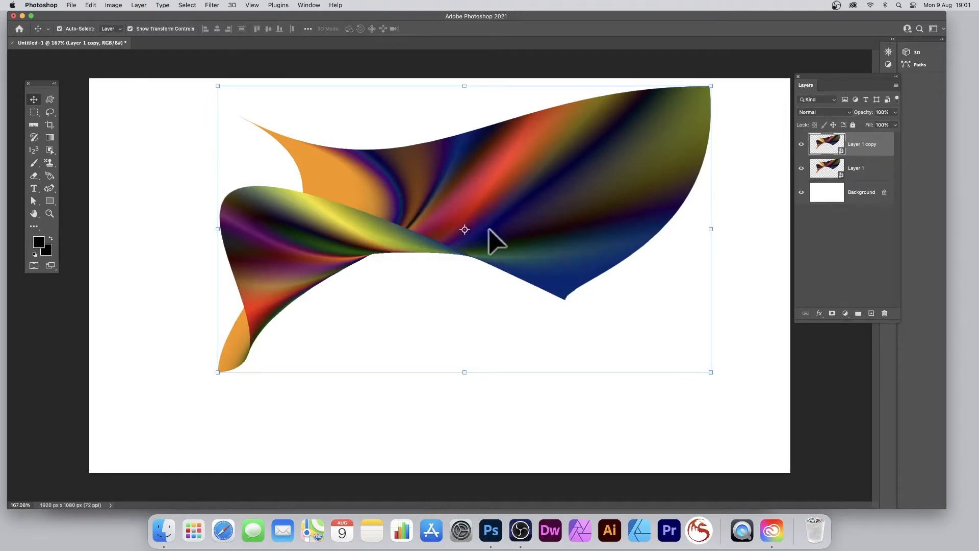
Step: Scale the layer copy down to about 69%, rotate it clockwise and place it over the left part of the original shape, keeping Normal blending
left_click_drag(498, 204, 530, 263)
left_click(829, 112)
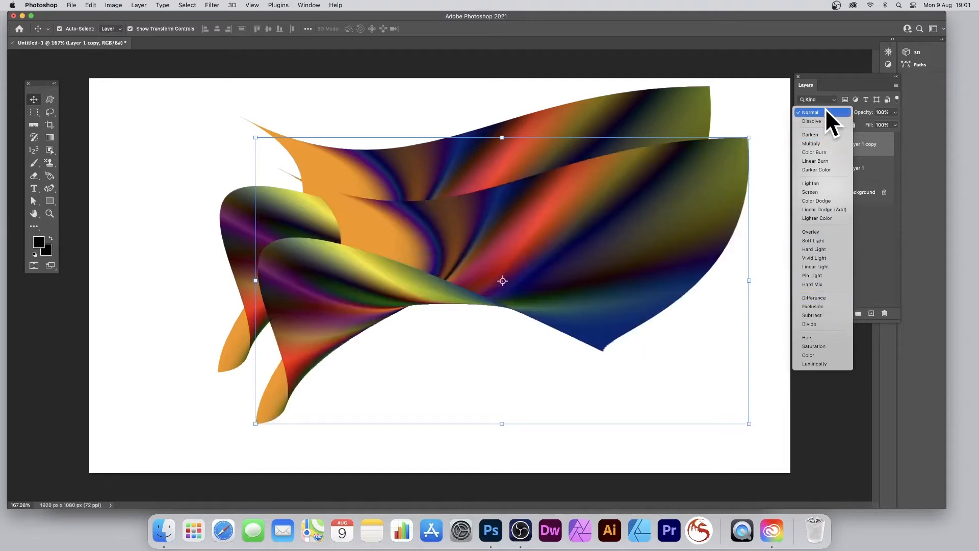
left_click(824, 112)
left_click_drag(749, 137, 504, 184)
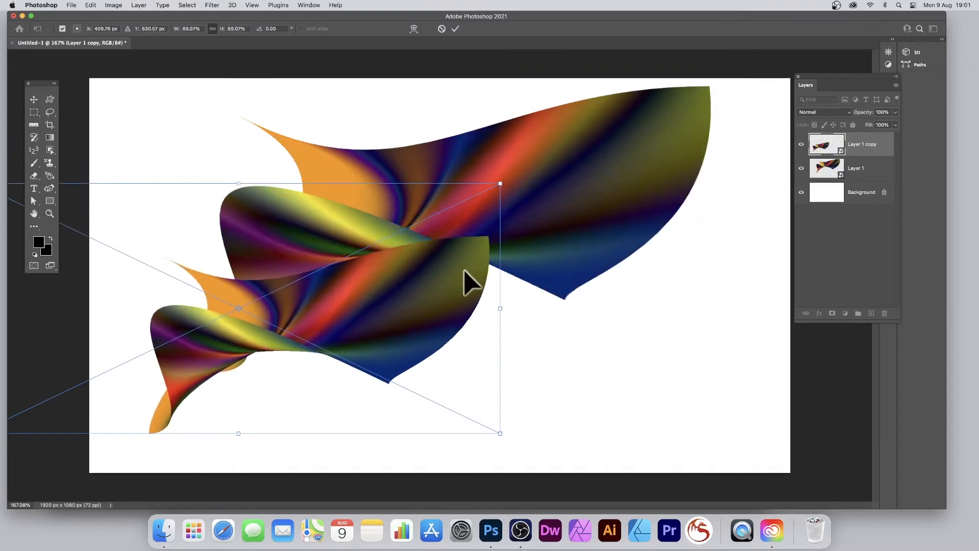
left_click_drag(553, 116, 482, 340)
left_click_drag(389, 356, 390, 280)
key("Return")
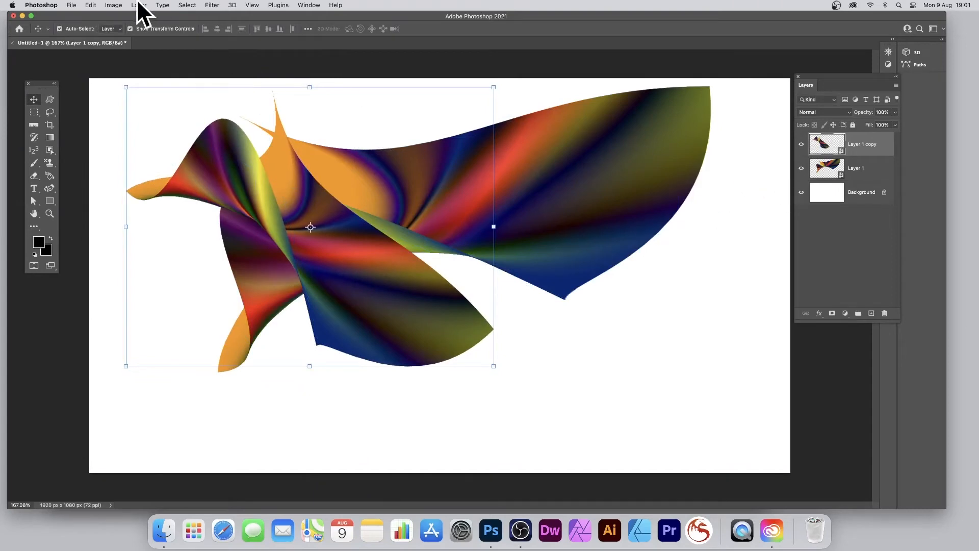
Step: Open the Warp transform on the layer copy and reset its warp to the unwarped rectangle
left_click(90, 5)
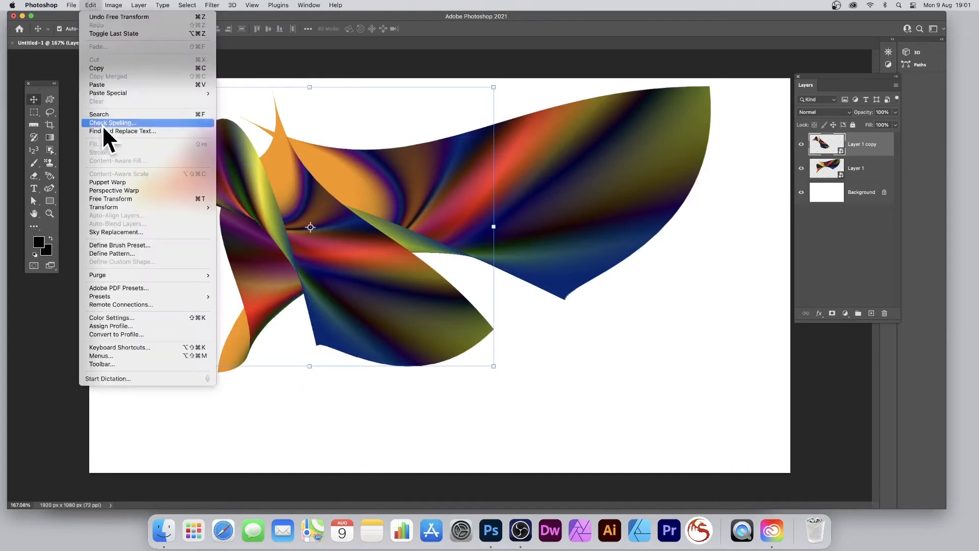
mouse_move(117, 208)
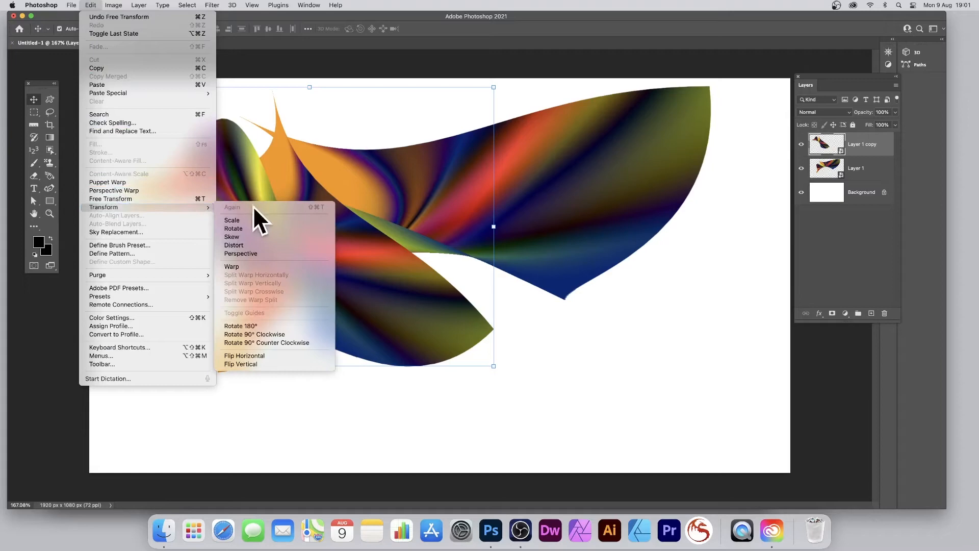
left_click(273, 265)
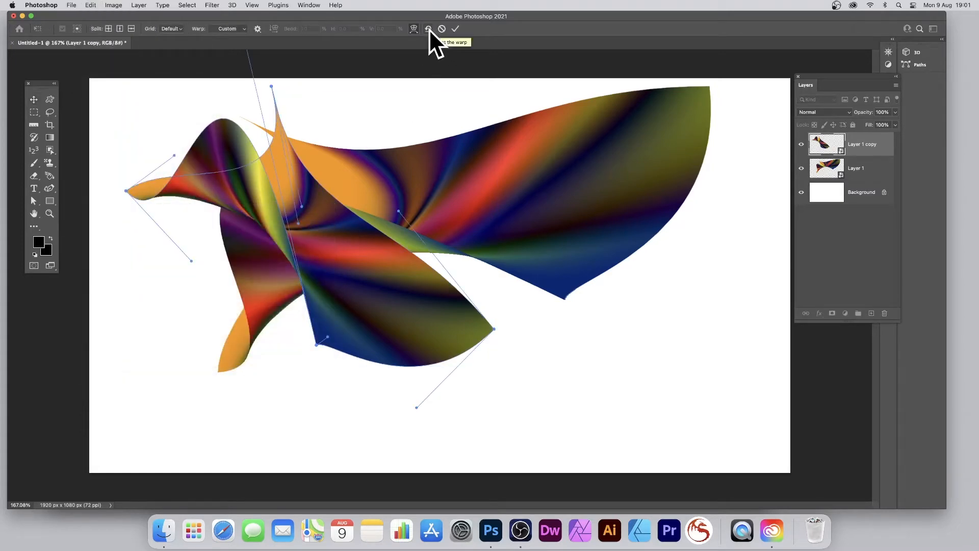
left_click(430, 29)
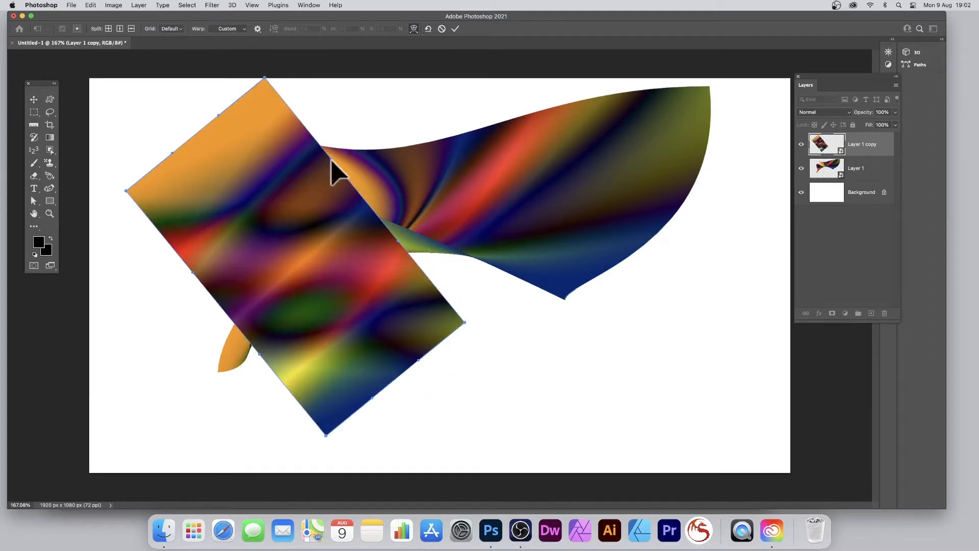
Step: Fold the layer copy's upper-right edge inward over itself and stretch its right corner outward below the original shape
left_click_drag(332, 164, 158, 414)
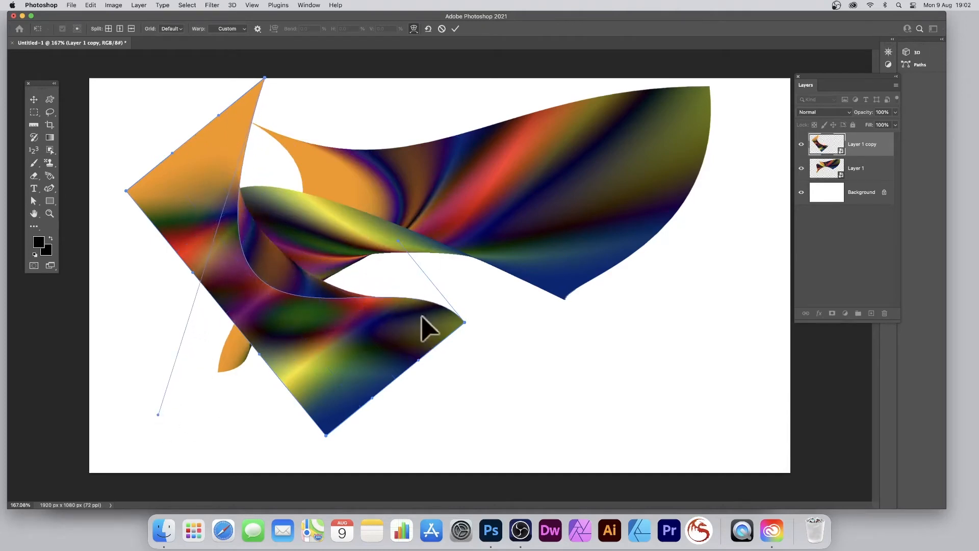
left_click_drag(429, 302, 486, 272)
left_click_drag(384, 271, 357, 251)
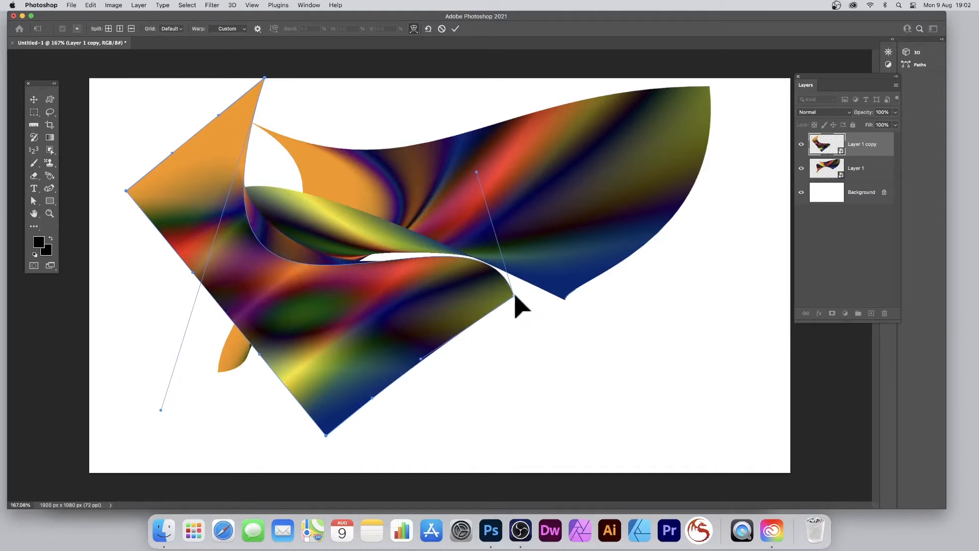
left_click_drag(515, 296, 565, 330)
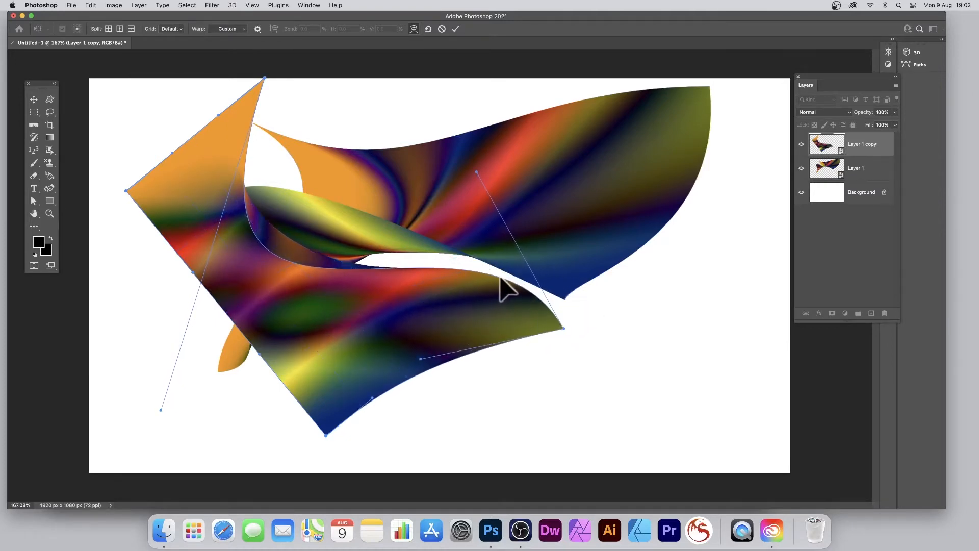
left_click_drag(470, 274, 480, 277)
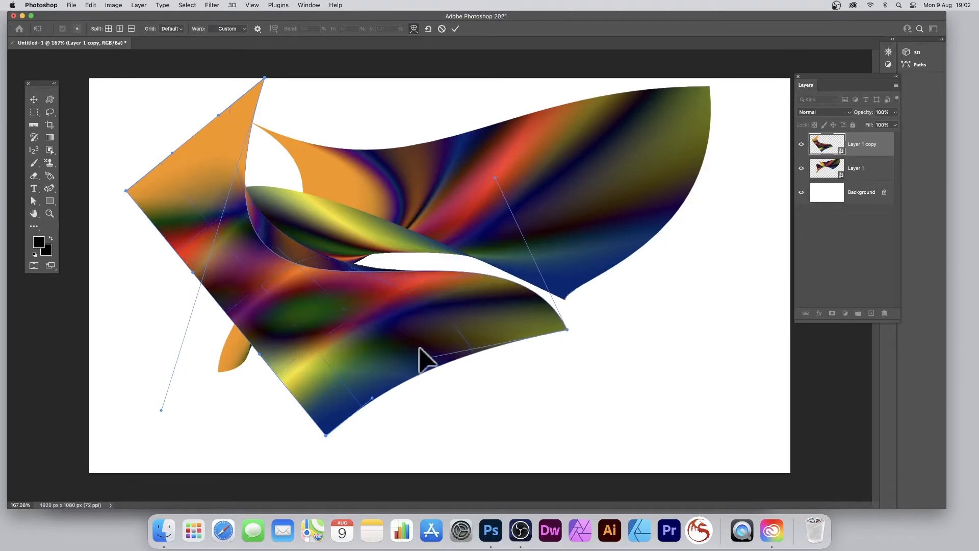
Step: Bulge the layer copy's lower part toward the lower right, curl its upper-left part into a fold, shorten the tip, and apply the warp
left_click_drag(391, 338, 607, 428)
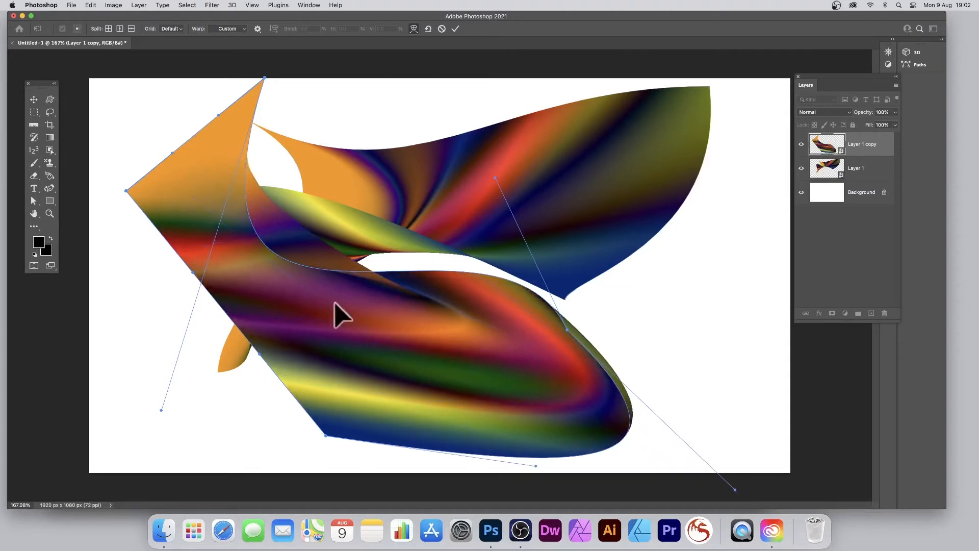
left_click_drag(310, 232, 293, 189)
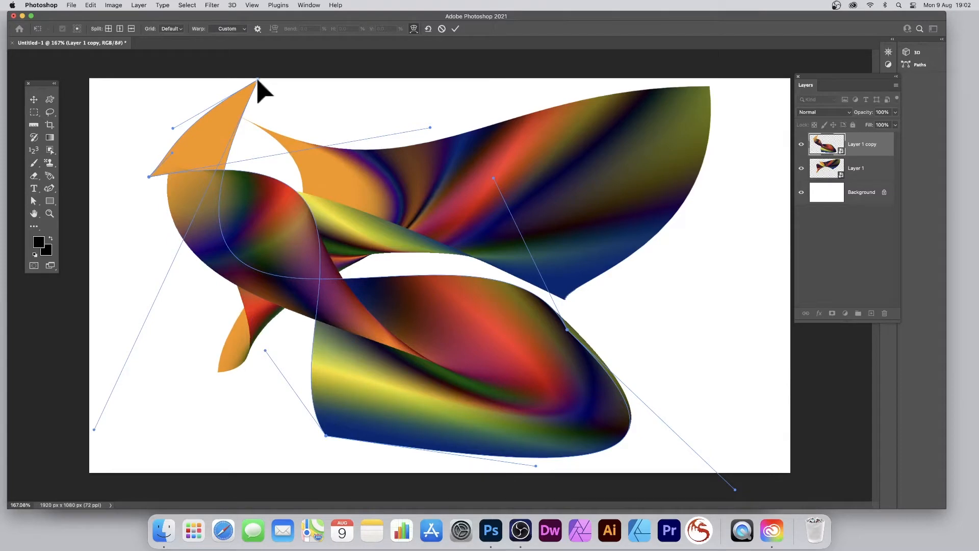
left_click_drag(258, 80, 231, 130)
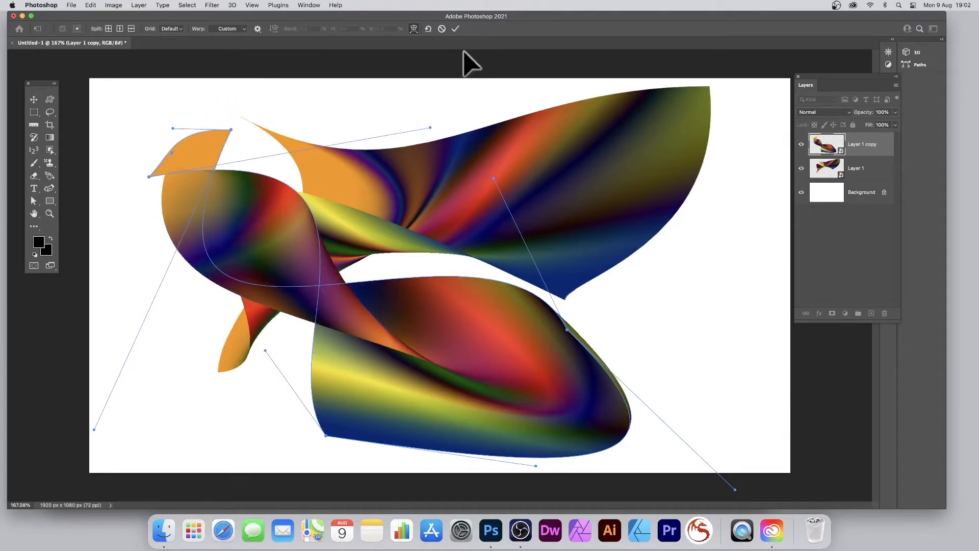
left_click(455, 29)
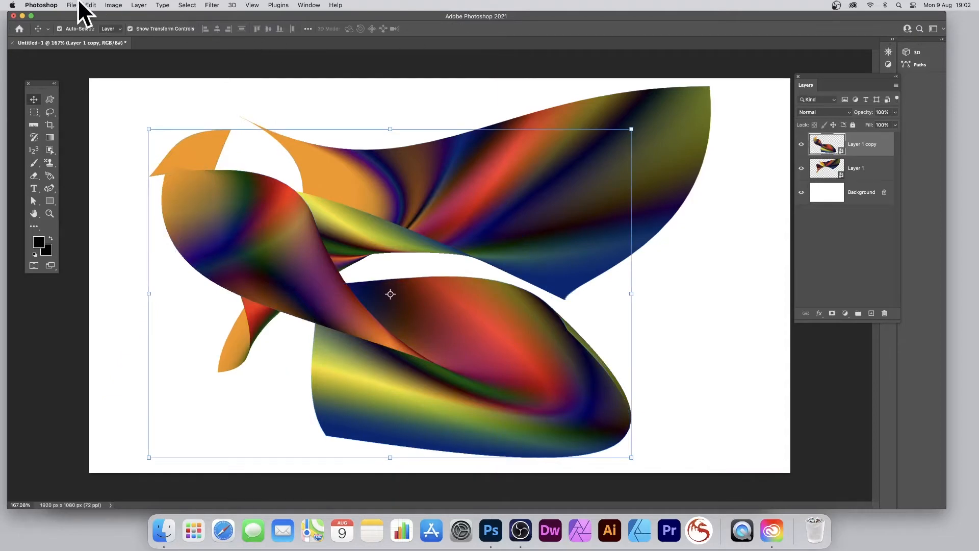
Step: Duplicate Layer 1 copy within the same document and place the duplicate slightly right of and below it
left_click(138, 5)
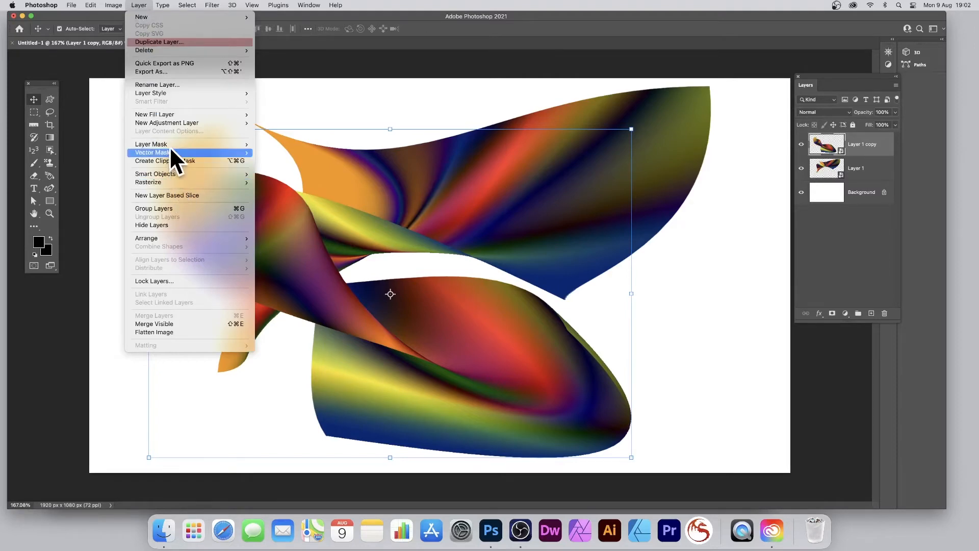
mouse_move(169, 95)
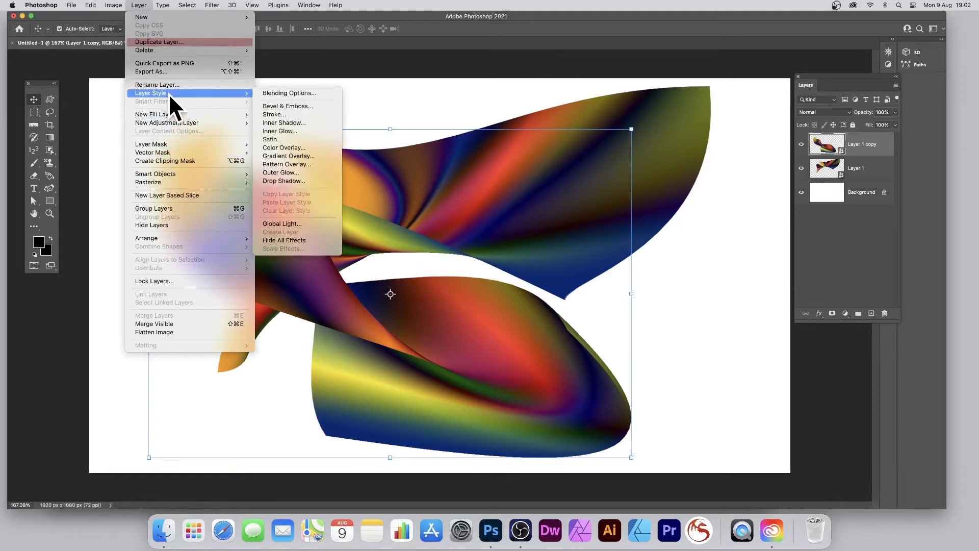
left_click(169, 42)
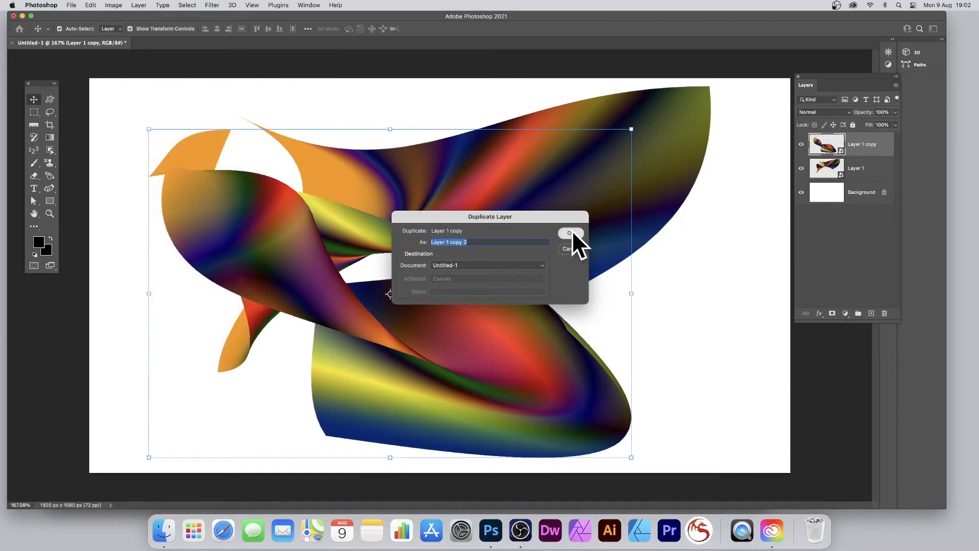
left_click(571, 233)
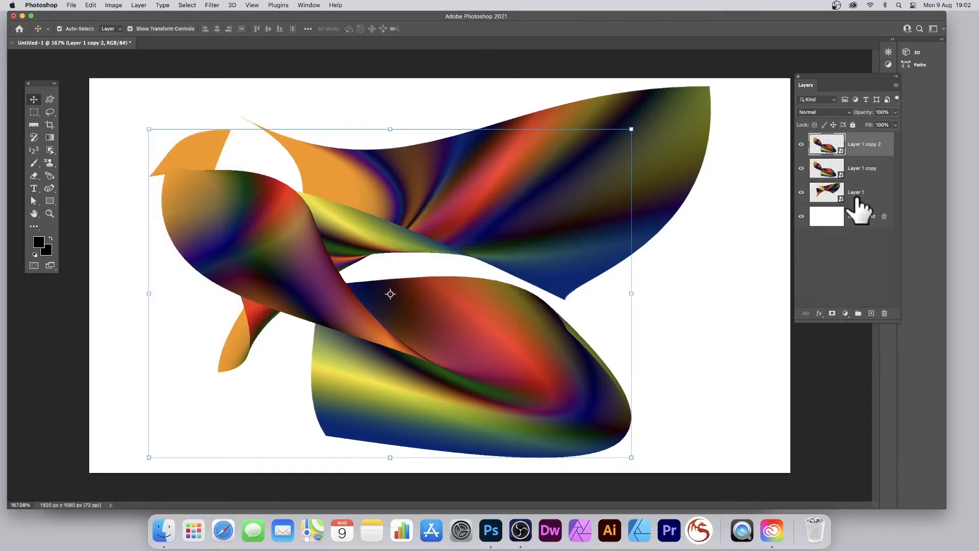
left_click_drag(148, 131, 357, 185)
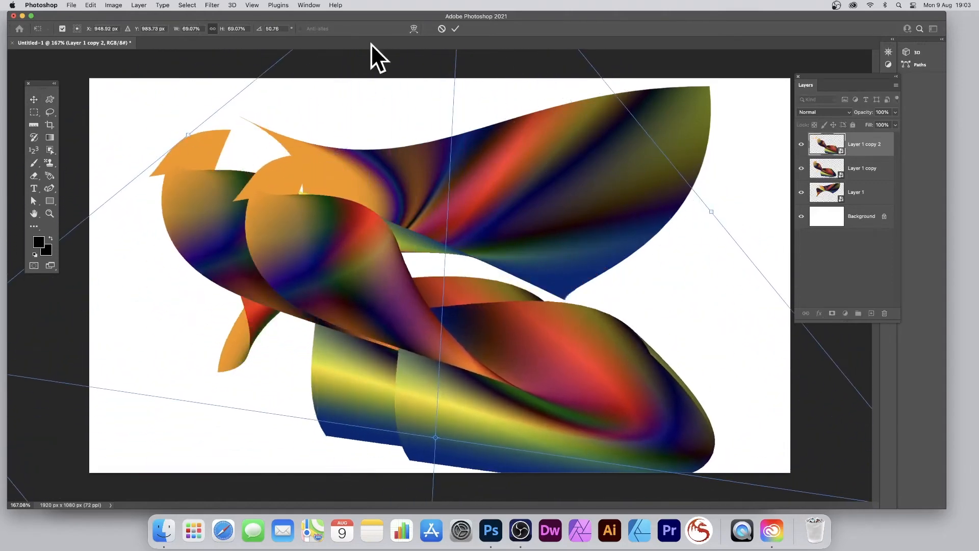
left_click(455, 29)
Step: Open the Warp transform on Layer 1 copy 2 and reset its warp to the unwarped rectangle
left_click(90, 5)
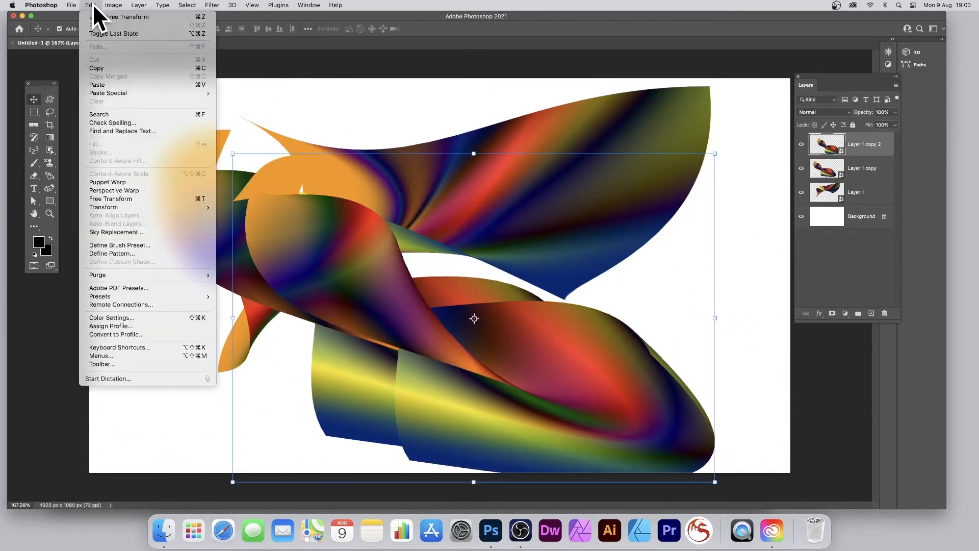
mouse_move(124, 206)
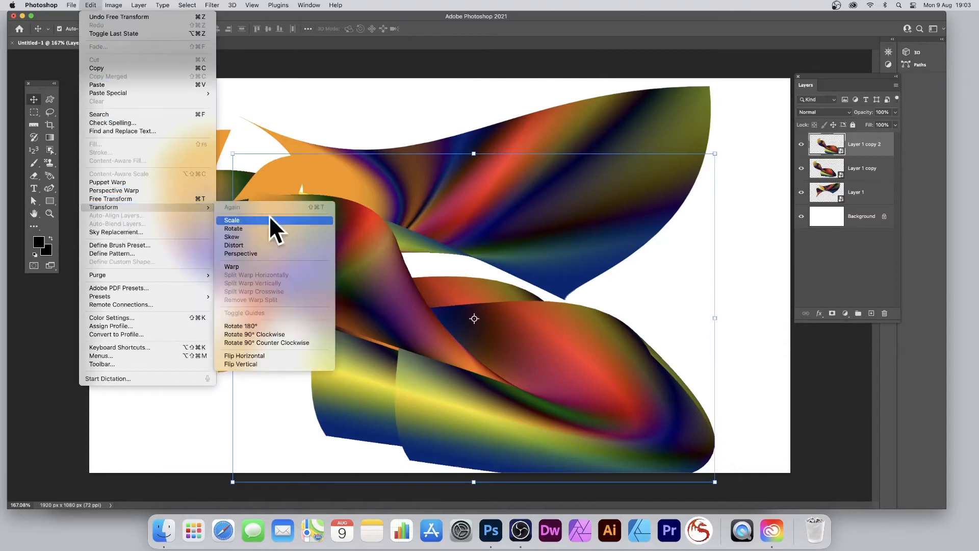
left_click(238, 266)
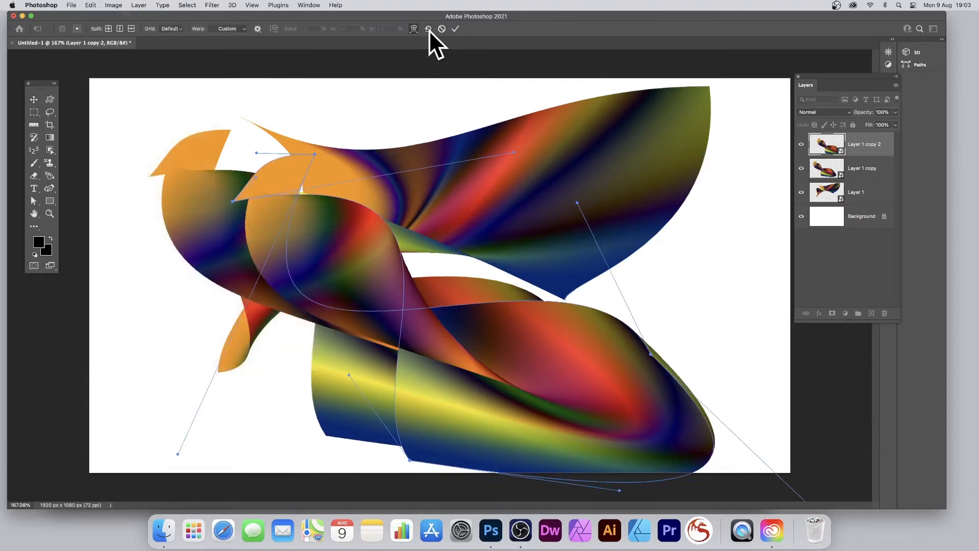
left_click(428, 30)
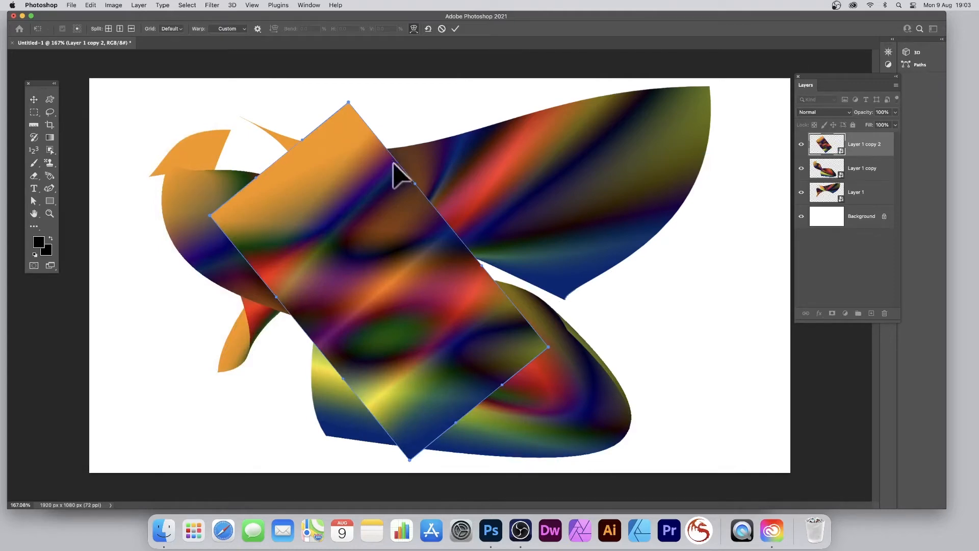
Step: Stretch the upper-right side of Layer 1 copy 2 far outward across the wing shape and shift its inner gradient slightly
left_click_drag(393, 164, 708, 214)
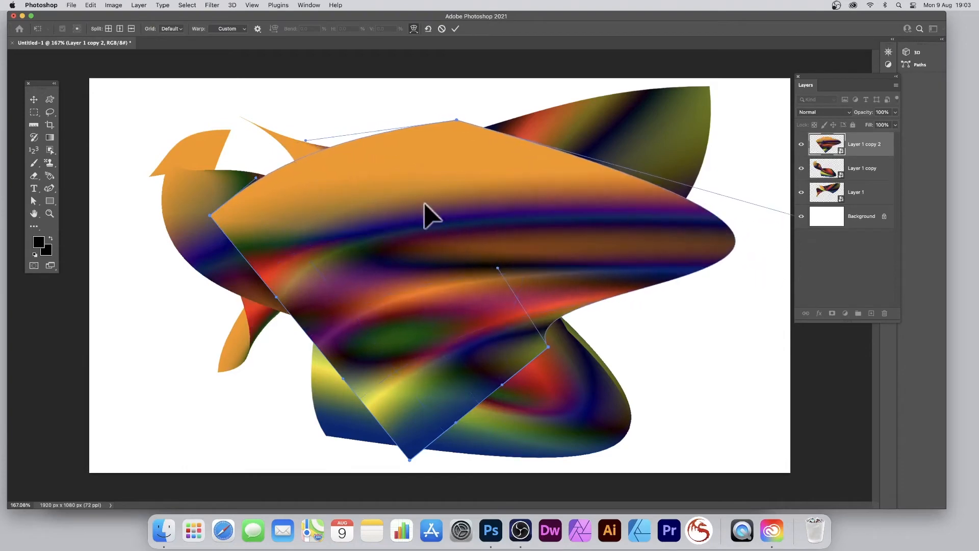
left_click_drag(426, 219, 448, 219)
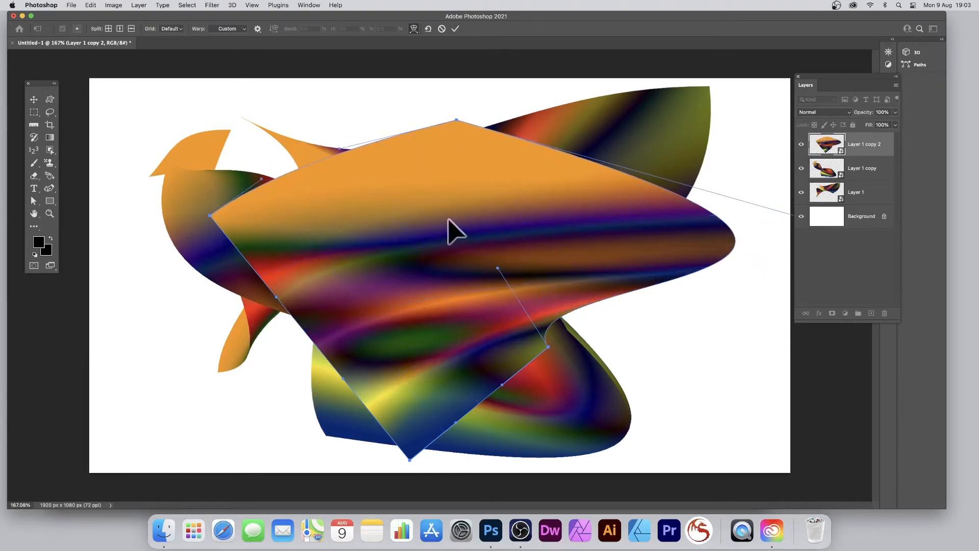
right_click(453, 198)
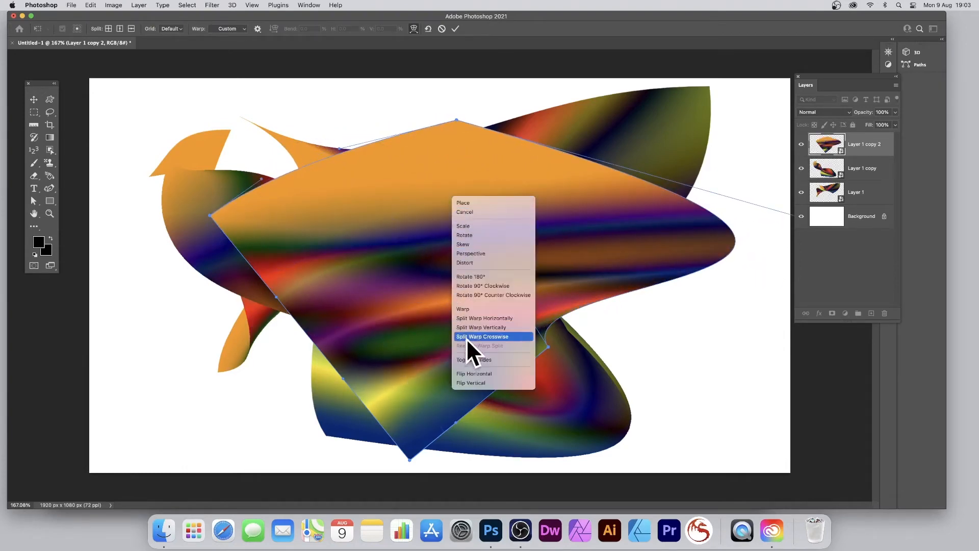
left_click(406, 192)
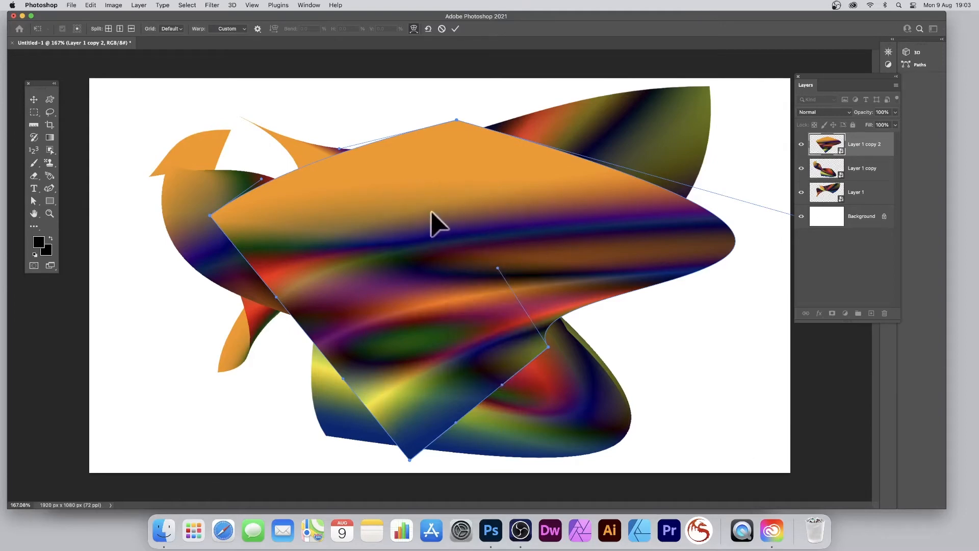
Step: Add a crosswise warp split near the middle of the shape and pull the mesh there down and to the left
right_click(448, 252)
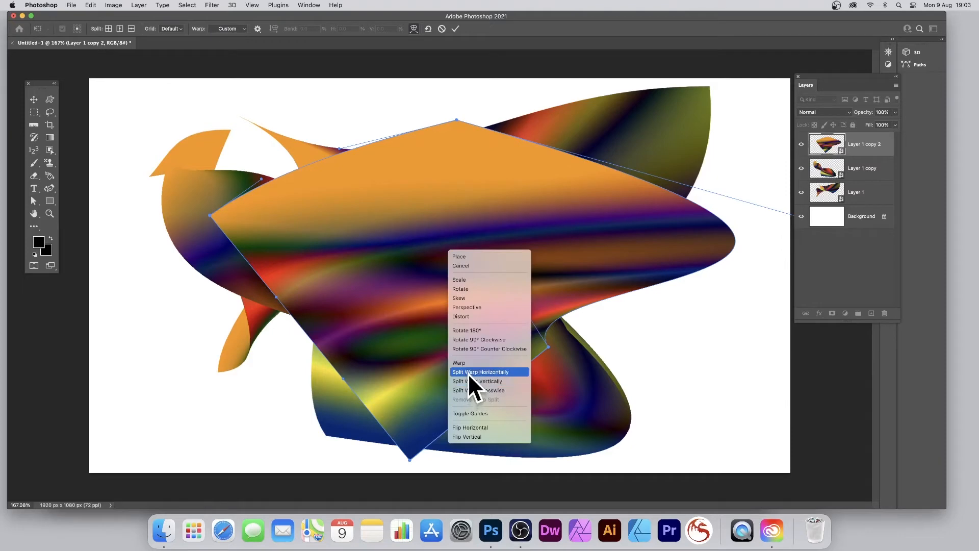
left_click(497, 391)
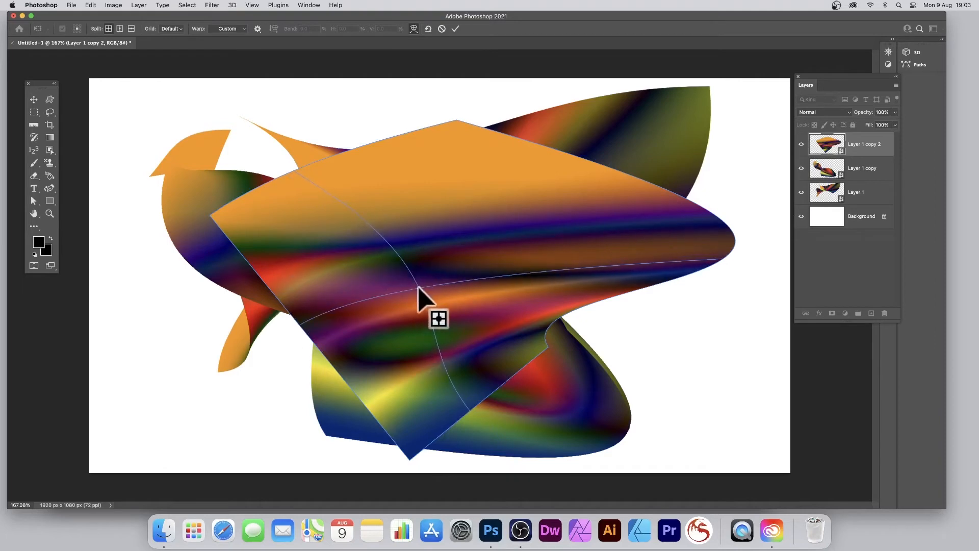
left_click(419, 288)
left_click_drag(419, 289, 374, 321)
Step: Add a second crosswise warp split in the shape's upper orange area and pull its intersection downward
right_click(433, 266)
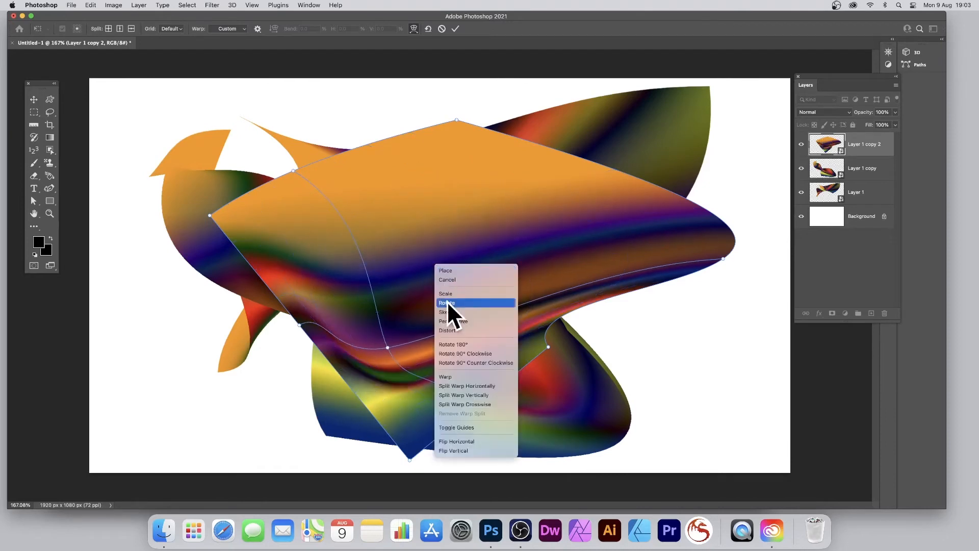
left_click(466, 402)
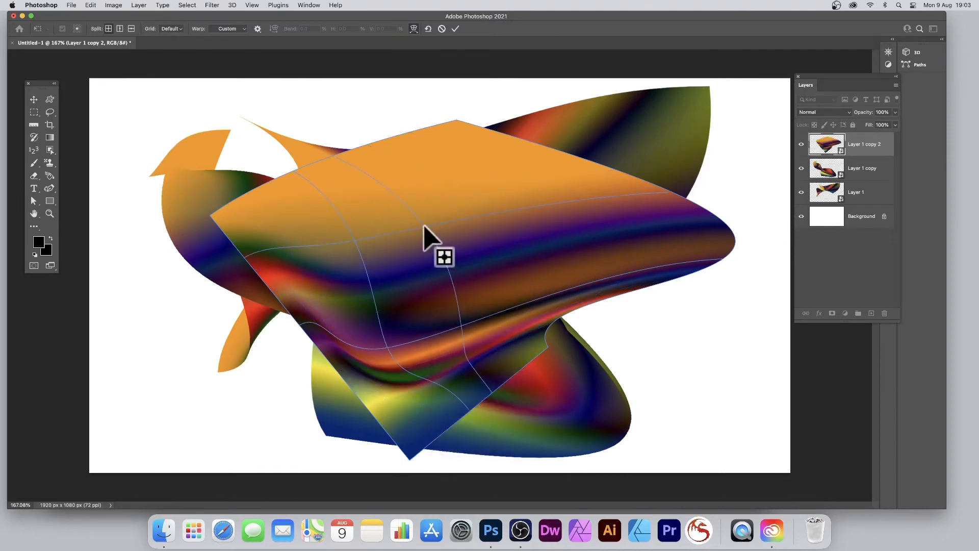
left_click(423, 225)
left_click_drag(425, 225, 451, 278)
Step: Twist the shape's left part into an upright fold, sweep the orange area down beneath the right part, and apply the warp
left_click_drag(451, 186, 307, 261)
left_click_drag(293, 297, 396, 159)
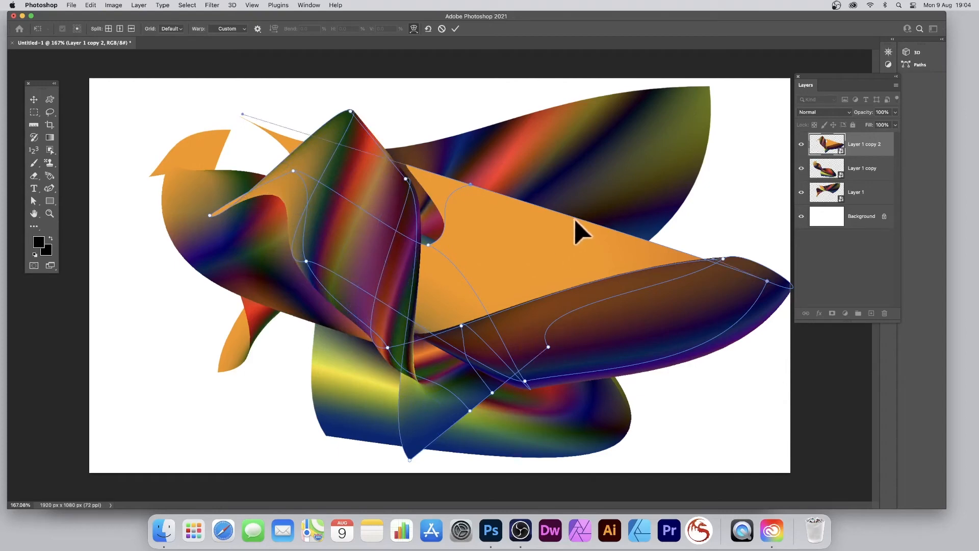
left_click_drag(576, 220, 475, 417)
left_click(456, 29)
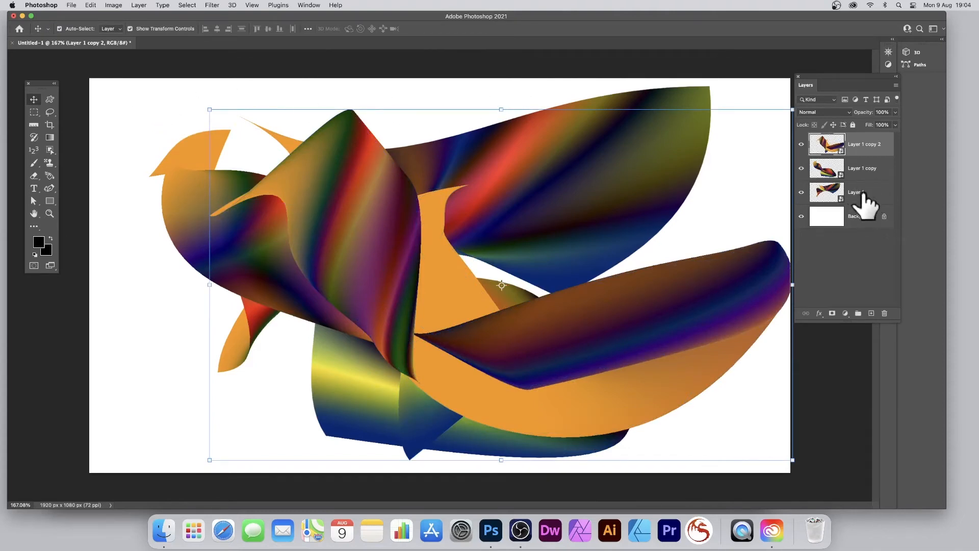
Step: Select Layer 1, Layer 1 copy and Layer 1 copy 2 and convert them into a single smart object
left_click(881, 190, "shift")
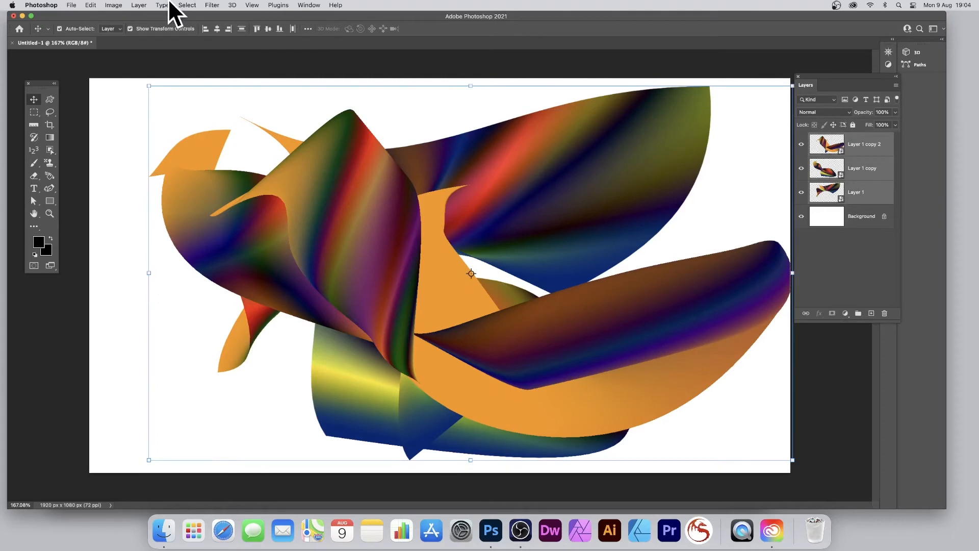
left_click(137, 5)
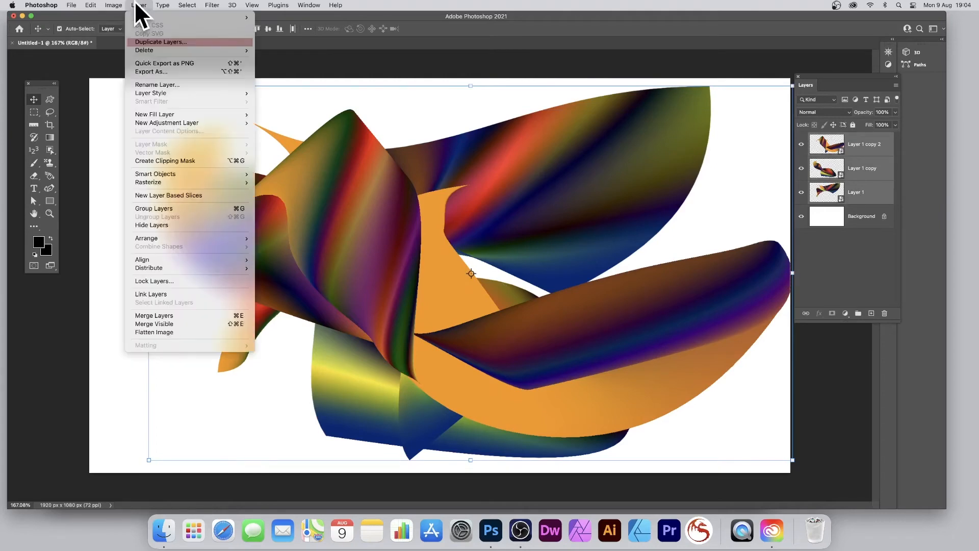
mouse_move(173, 174)
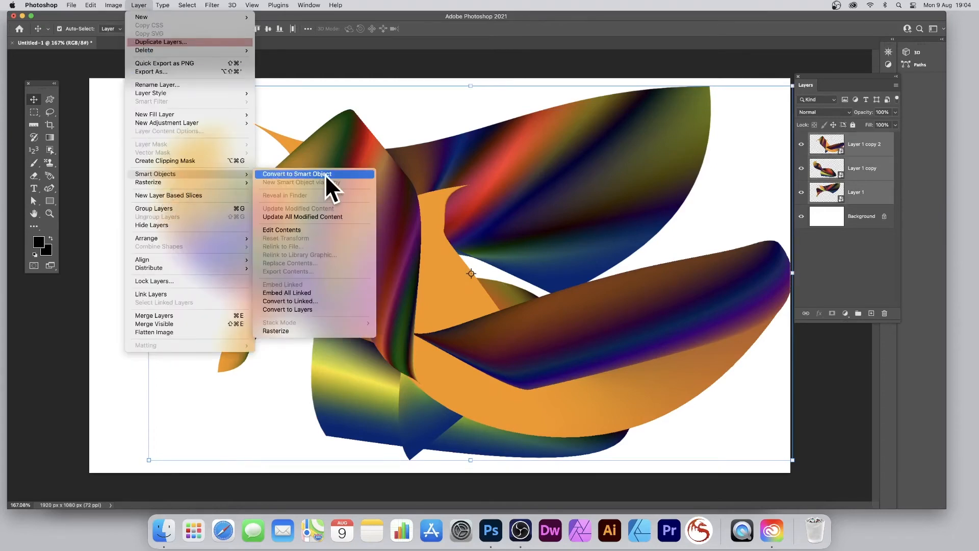
left_click(325, 175)
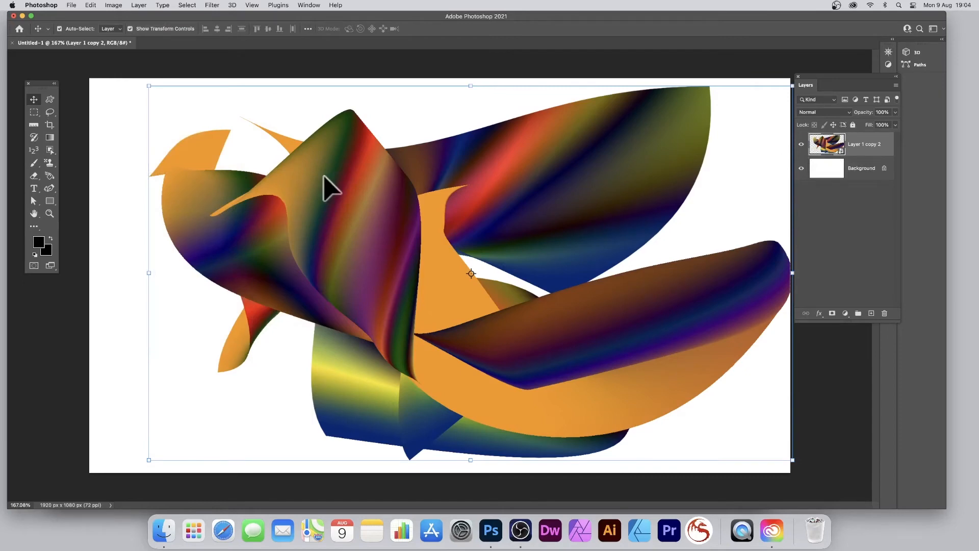
Step: Shift the combined smart object left and warp it, lowering its upper dip, swinging the folded part up and left, and lifting the lower band
left_click_drag(623, 240, 574, 241)
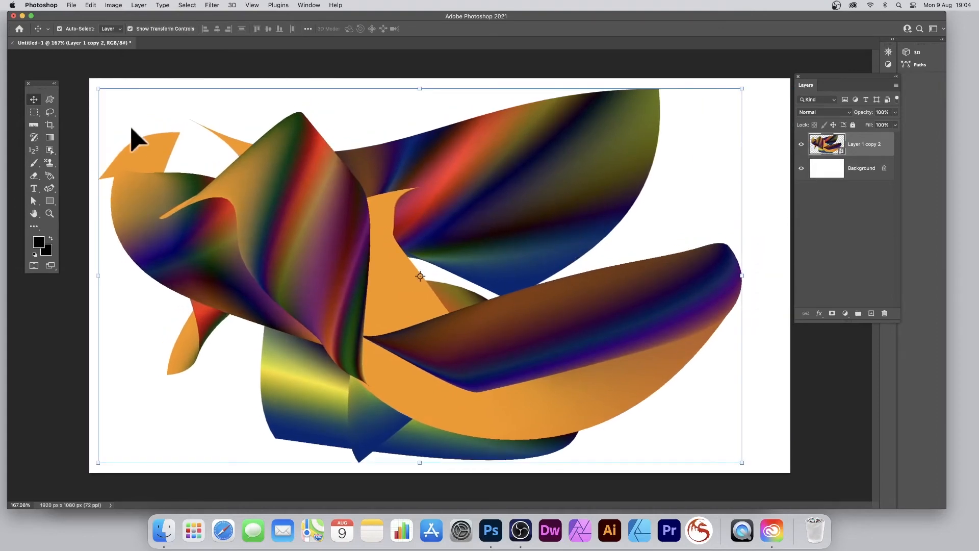
left_click(90, 5)
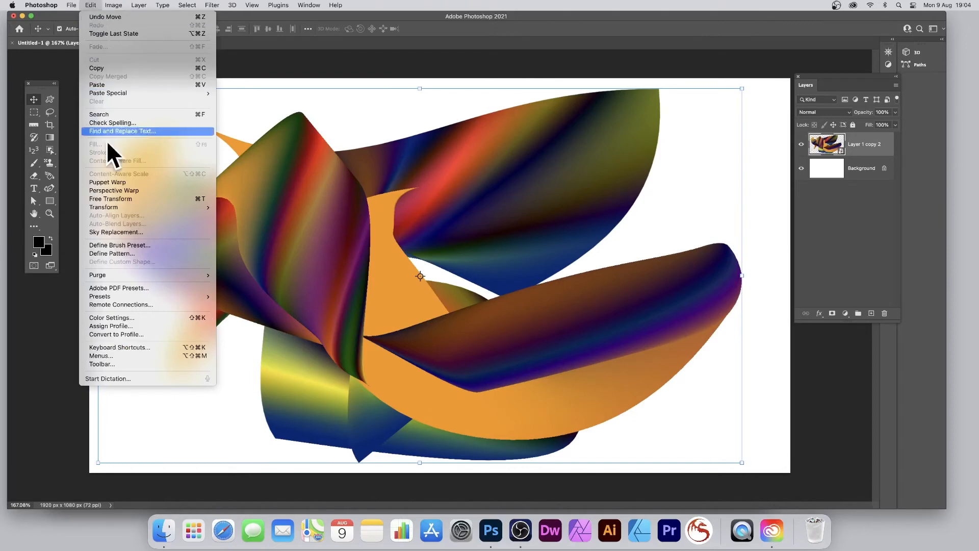
mouse_move(121, 207)
left_click(241, 266)
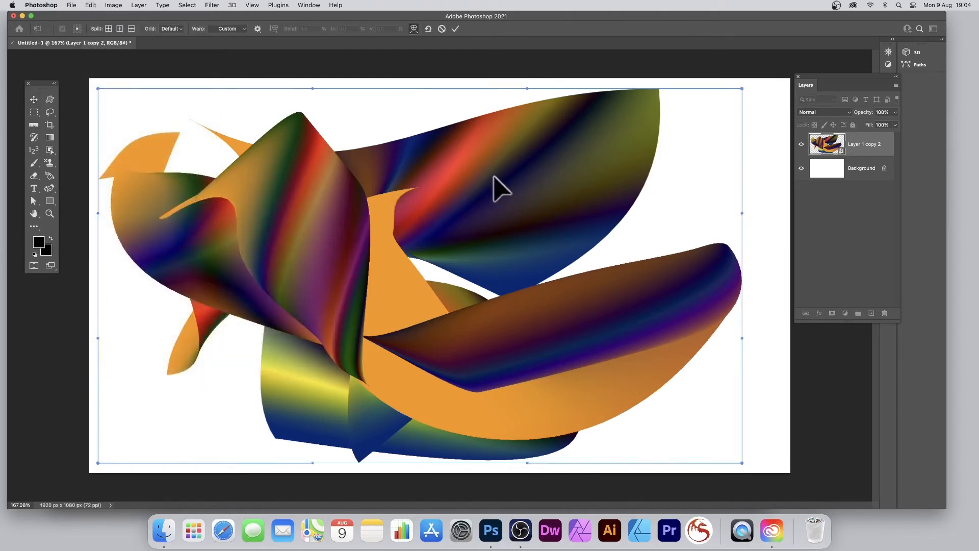
left_click_drag(495, 177, 511, 293)
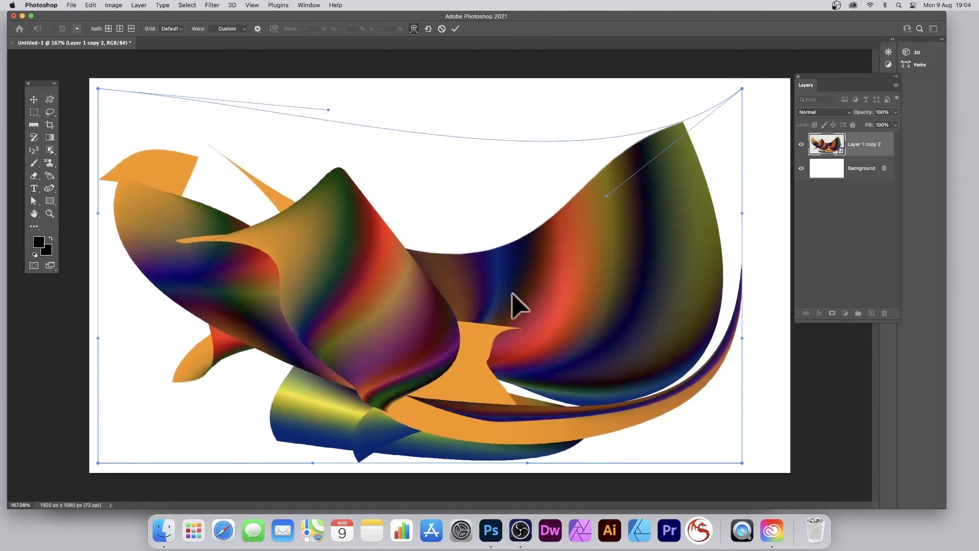
left_click_drag(417, 286, 555, 159)
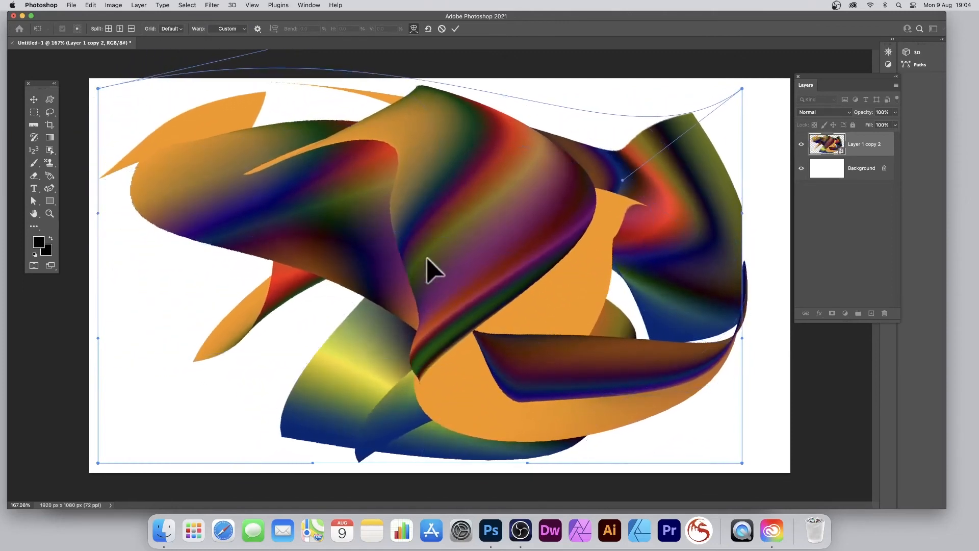
left_click_drag(429, 262, 307, 265)
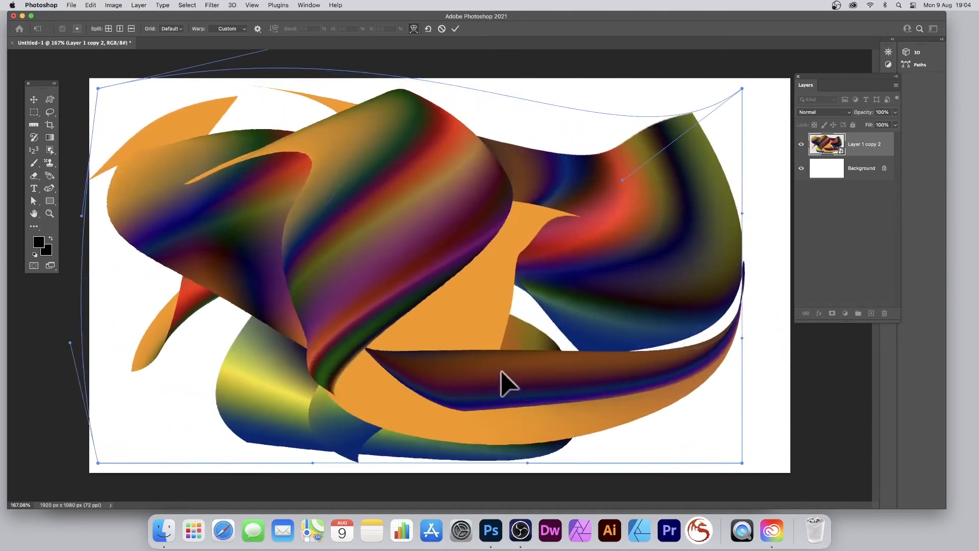
left_click_drag(500, 380, 378, 212)
Step: Add a crosswise warp split in the middle of the large striped fold and pull its intersection down and to the left
right_click(377, 204)
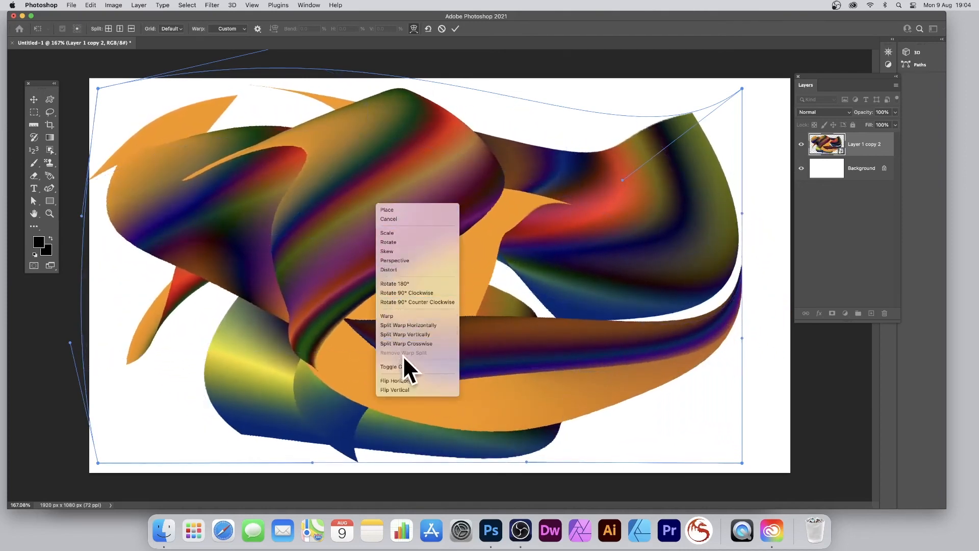
left_click(405, 343)
left_click(373, 221)
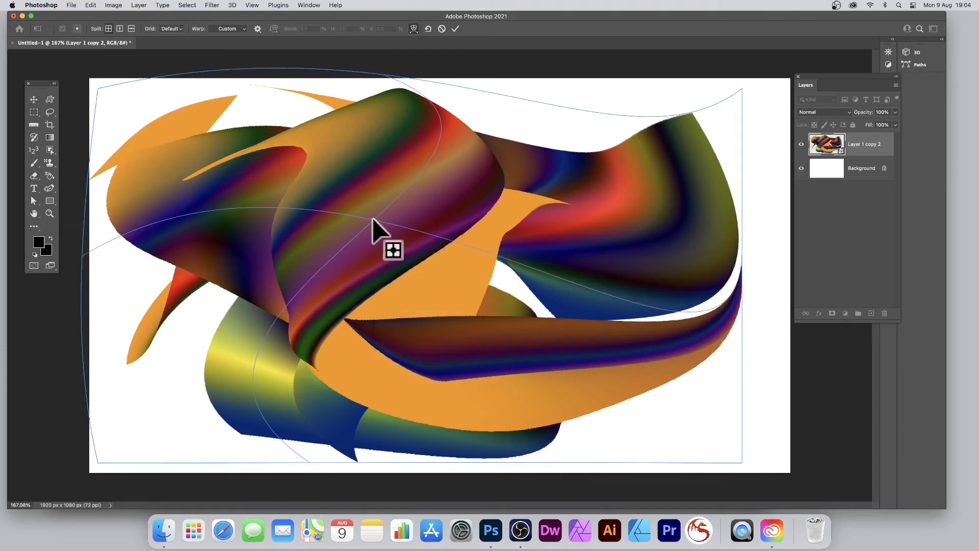
left_click_drag(373, 220, 300, 299)
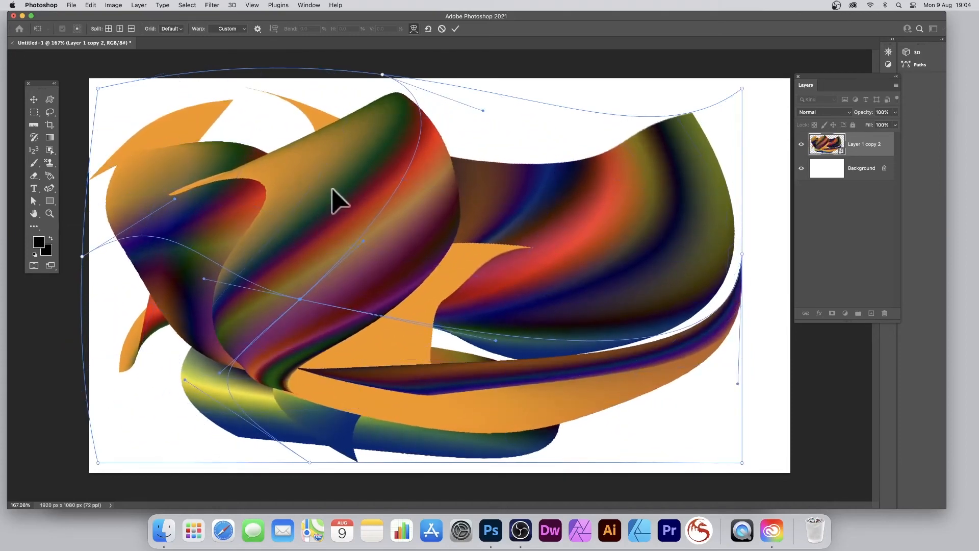
Step: Add a second crosswise warp split above the first, pull its intersection up and to the left, and apply the warp
right_click(332, 189)
left_click(363, 324)
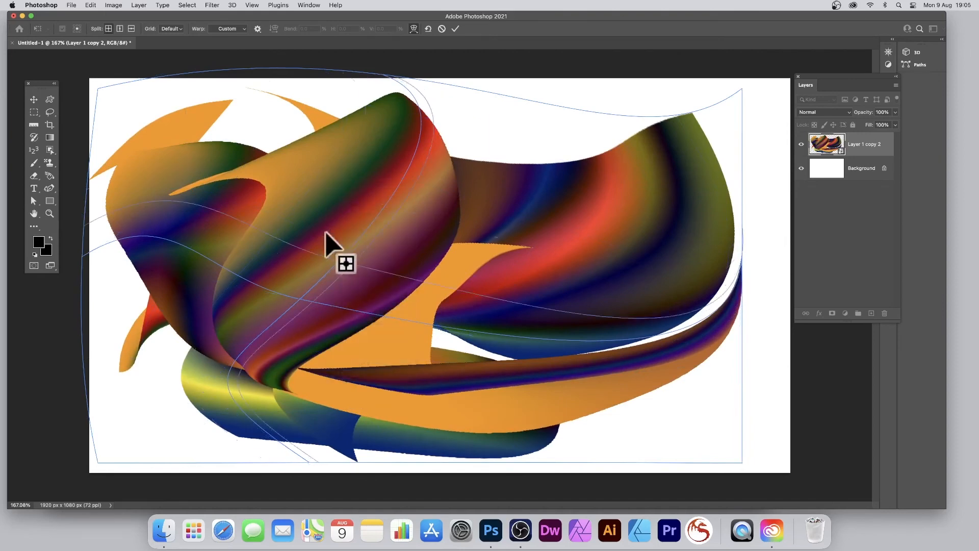
left_click_drag(352, 212, 259, 148)
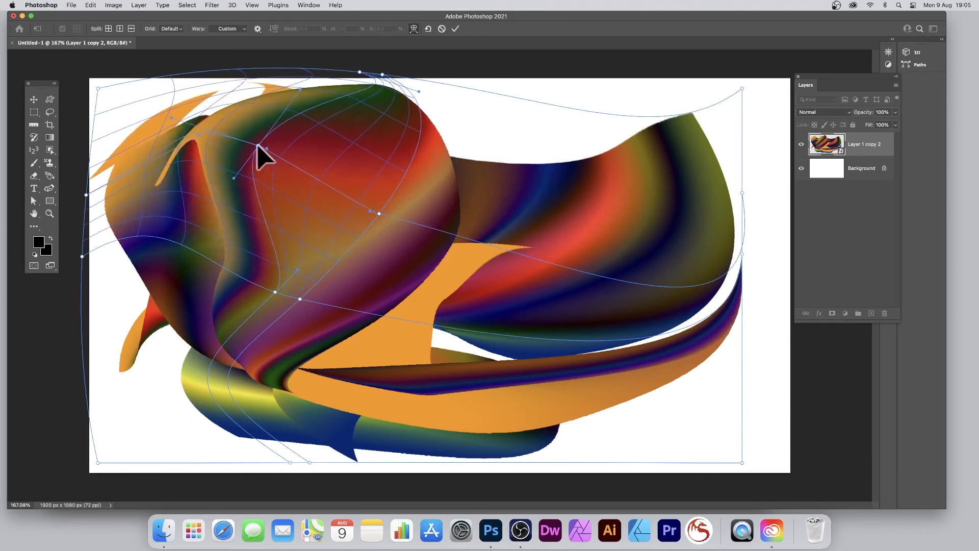
left_click(457, 29)
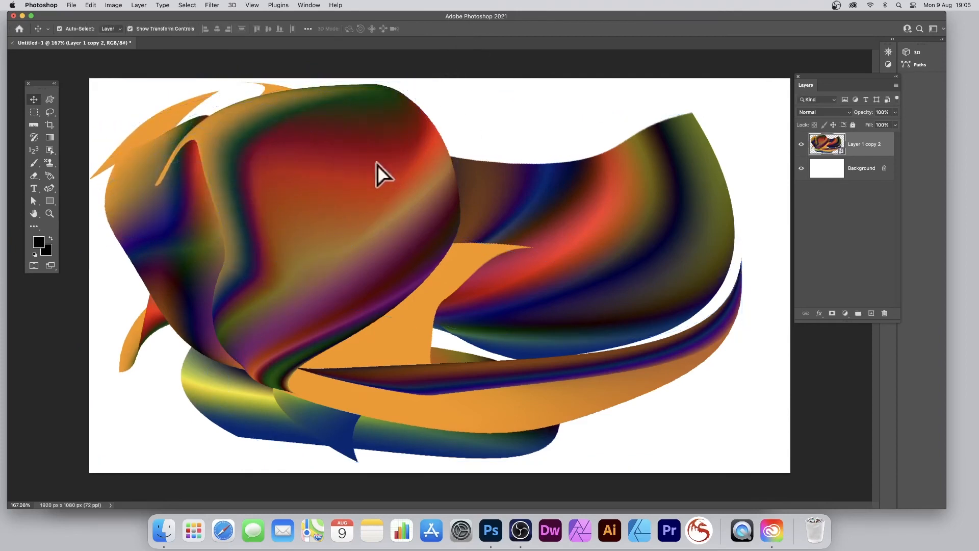
Step: Move the artwork up and left partly off the canvas, duplicate its layer, and offset the copy down and to the right
left_click_drag(377, 164, 317, 128)
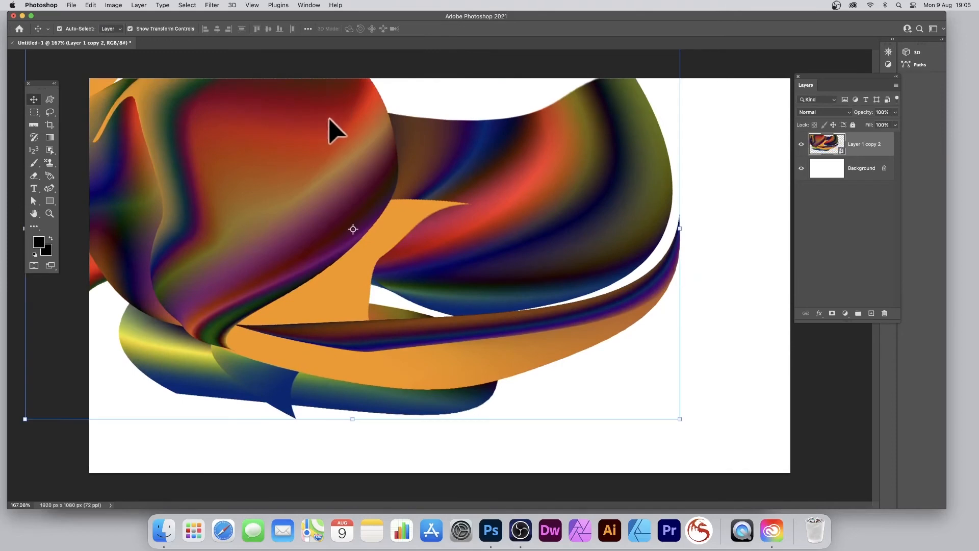
left_click(139, 5)
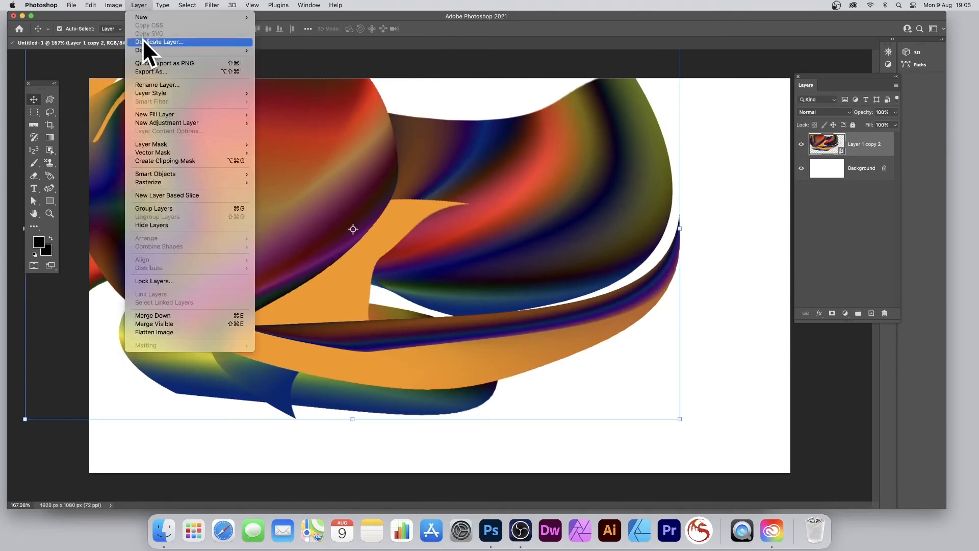
left_click(144, 41)
left_click(572, 233)
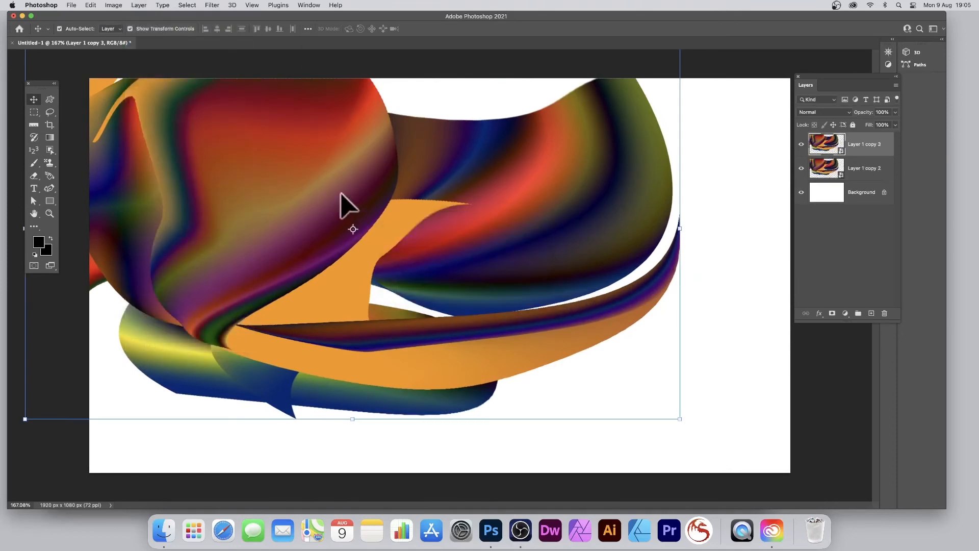
left_click_drag(338, 207, 536, 338)
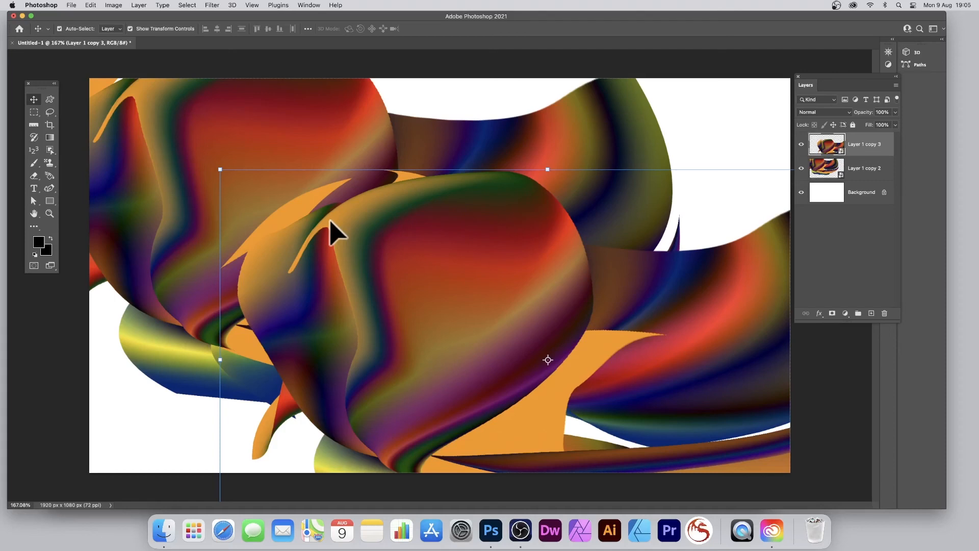
Step: Flatten the image and copy a circular area from the front shape's red and purple gradient onto a new layer
left_click(140, 5)
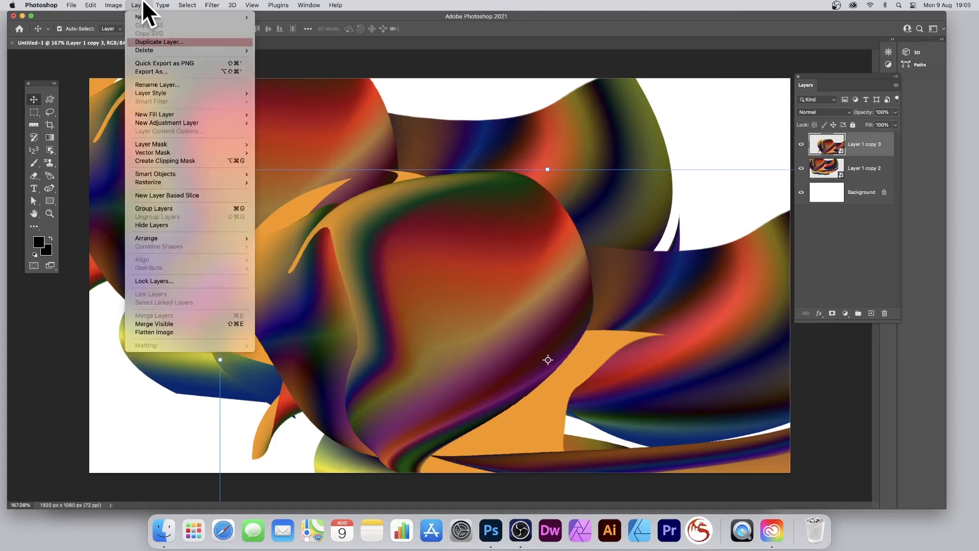
left_click(162, 332)
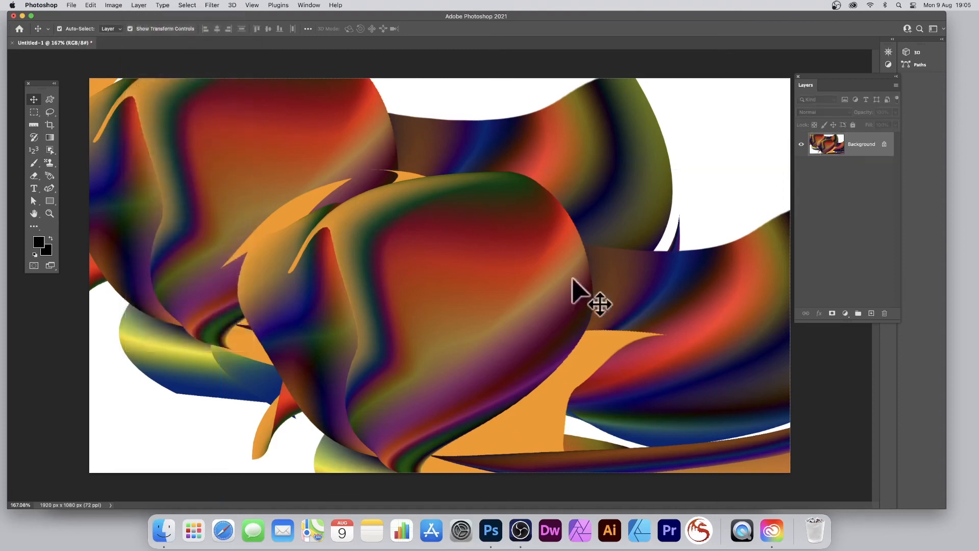
left_click(33, 111)
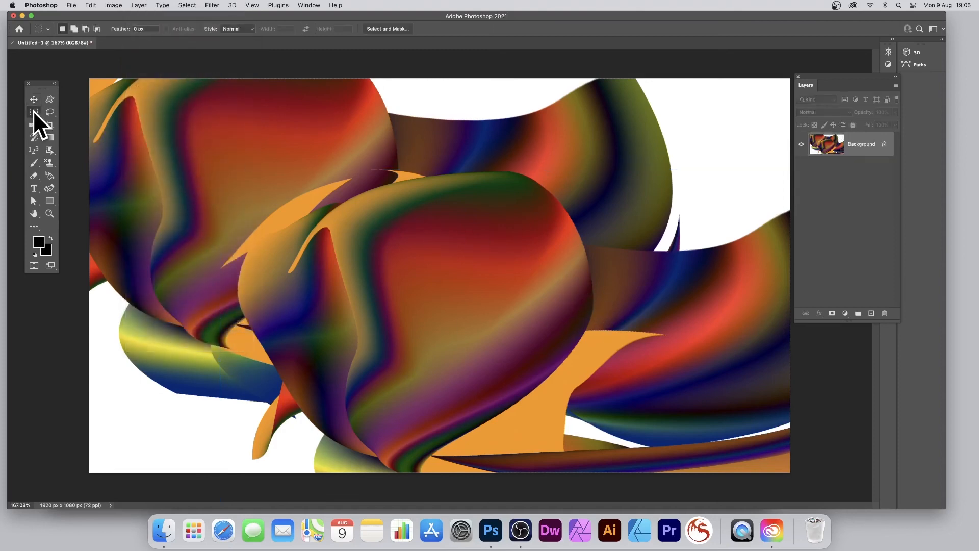
left_click(79, 121)
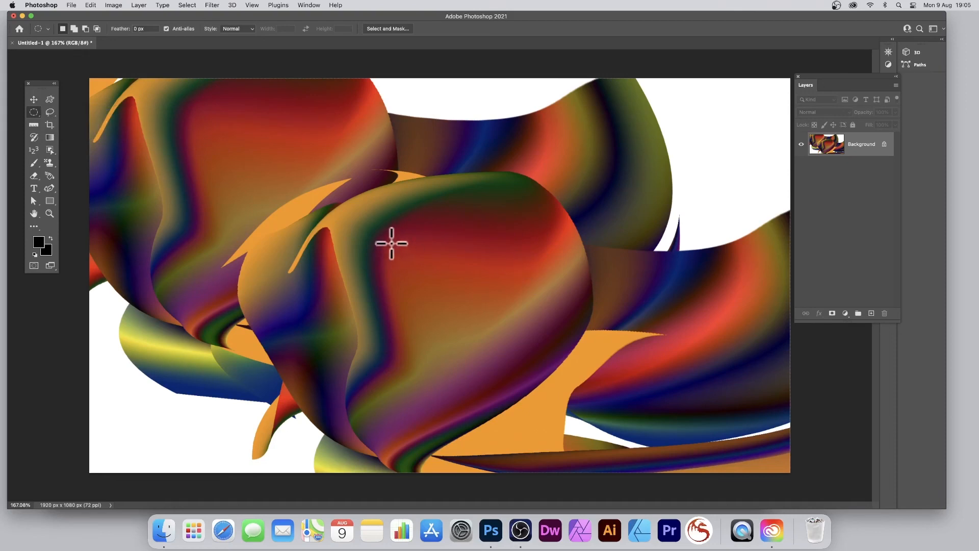
left_click_drag(384, 207, 566, 390)
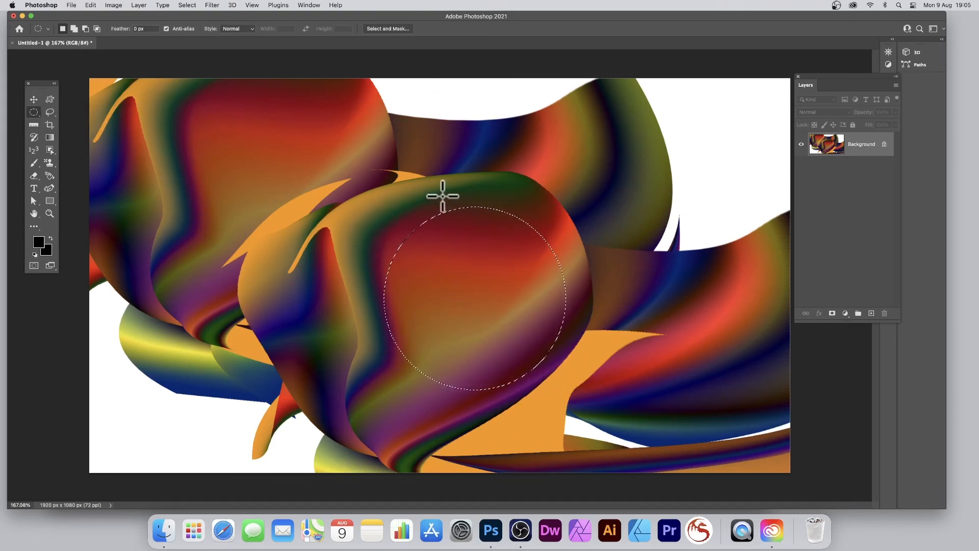
key("super+c")
key("super+v")
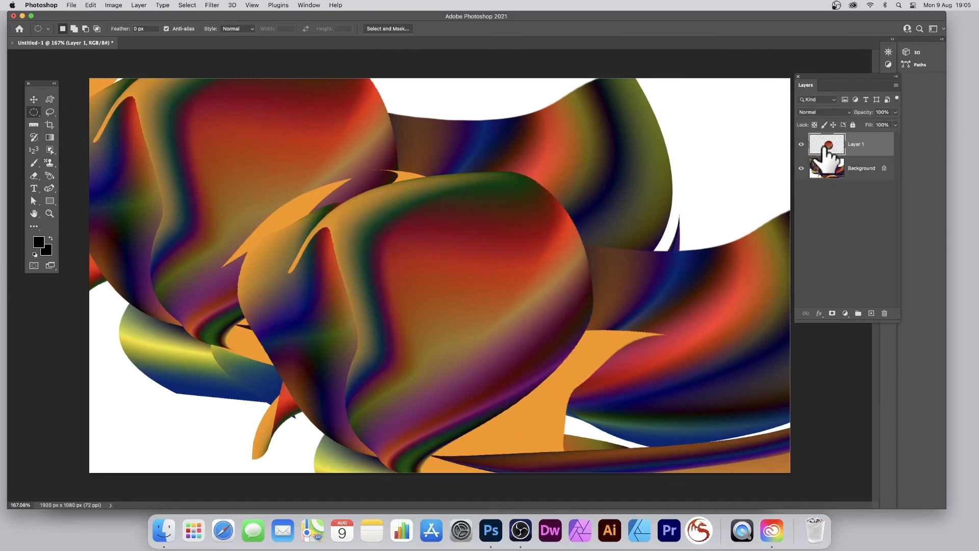
Step: Move the pasted circle up and left over the front shape's edge and convert it to a smart object
left_click(34, 99)
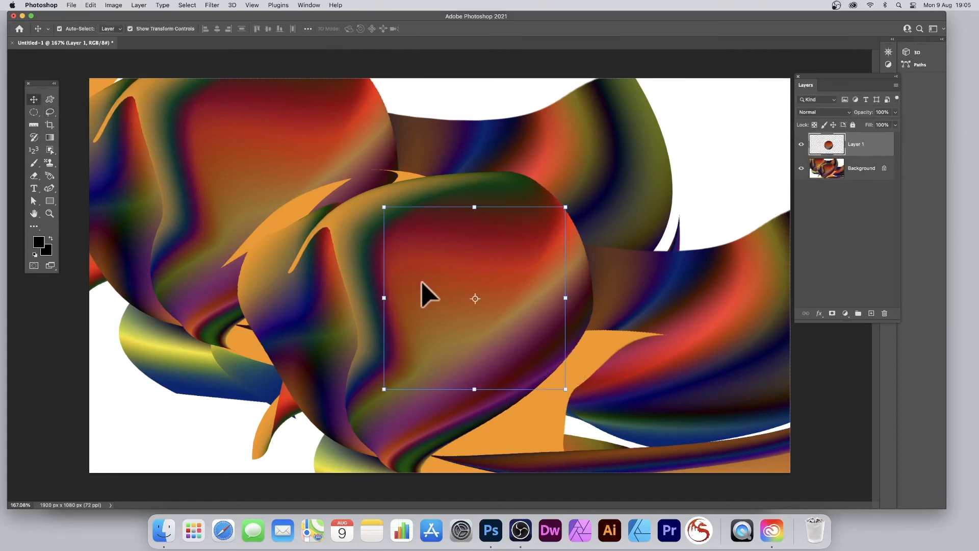
left_click_drag(421, 281, 308, 231)
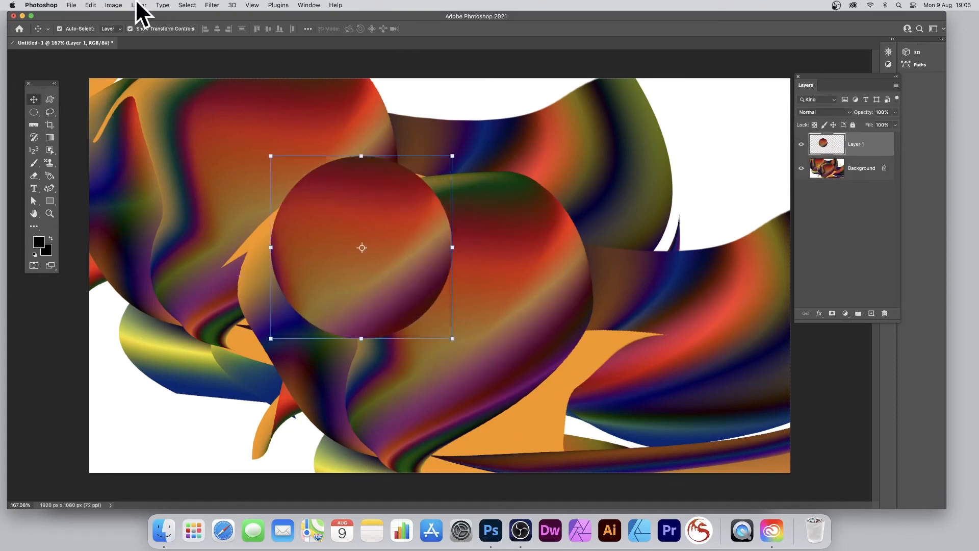
left_click(139, 5)
mouse_move(161, 176)
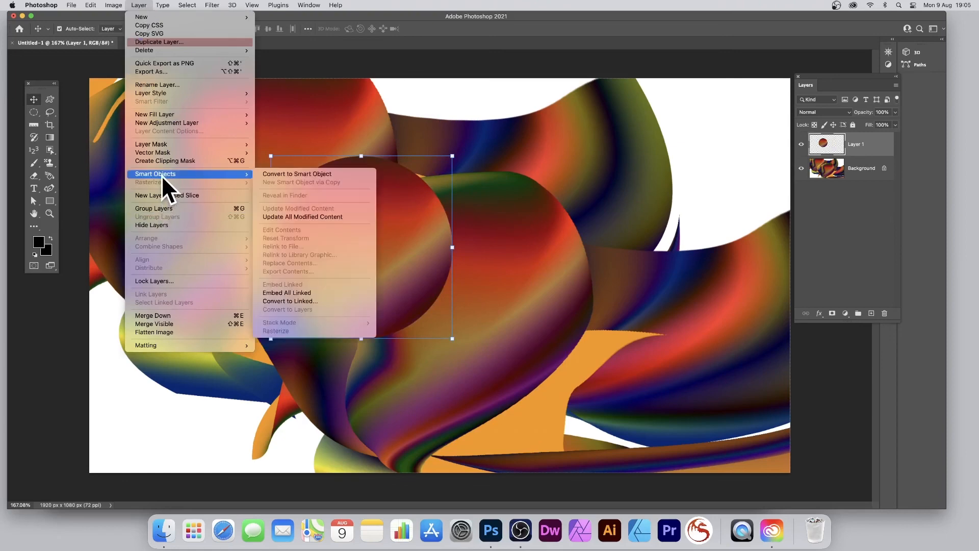
left_click(275, 174)
Step: Warp the circle by pulling its upper edge down, stretching its side up and left, folding it back across itself, and apply the warp
left_click(92, 6)
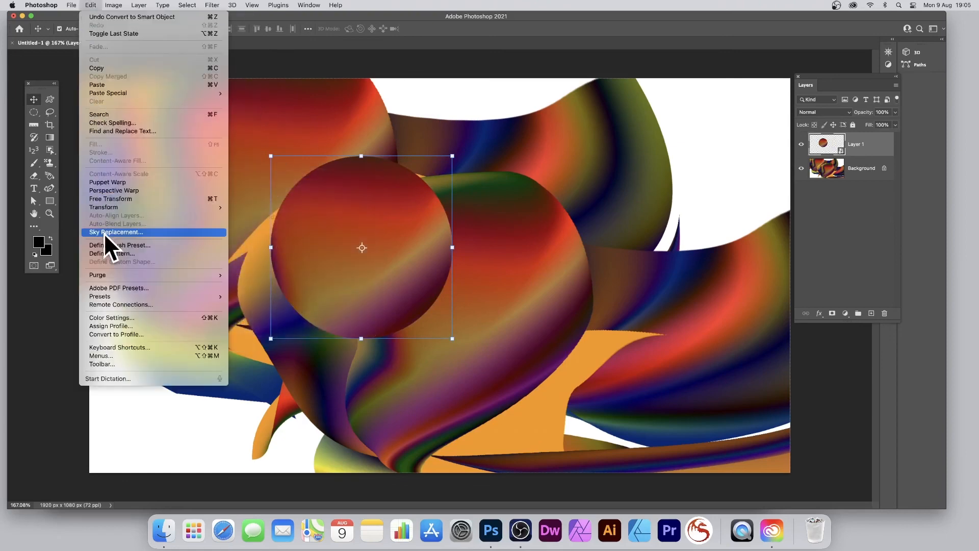
mouse_move(109, 208)
left_click(257, 266)
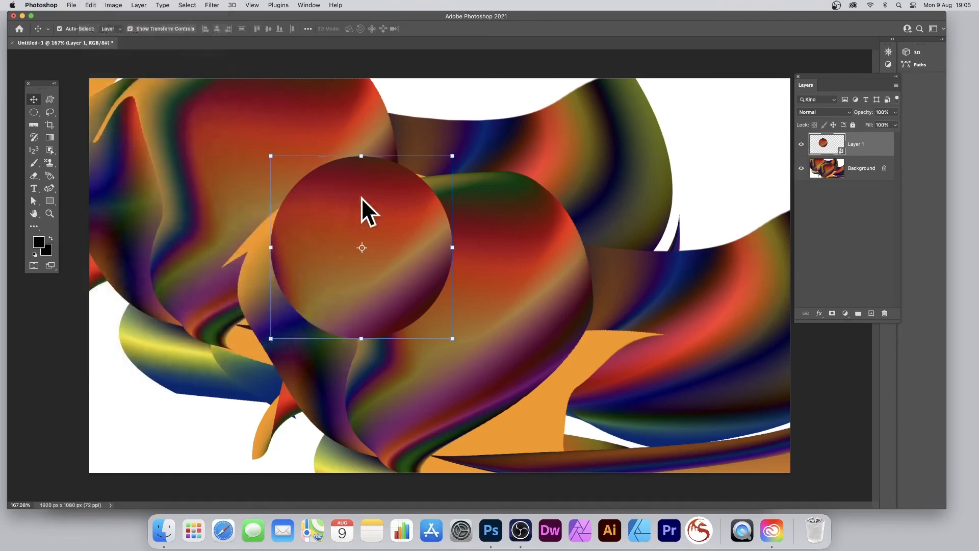
left_click_drag(375, 205, 398, 280)
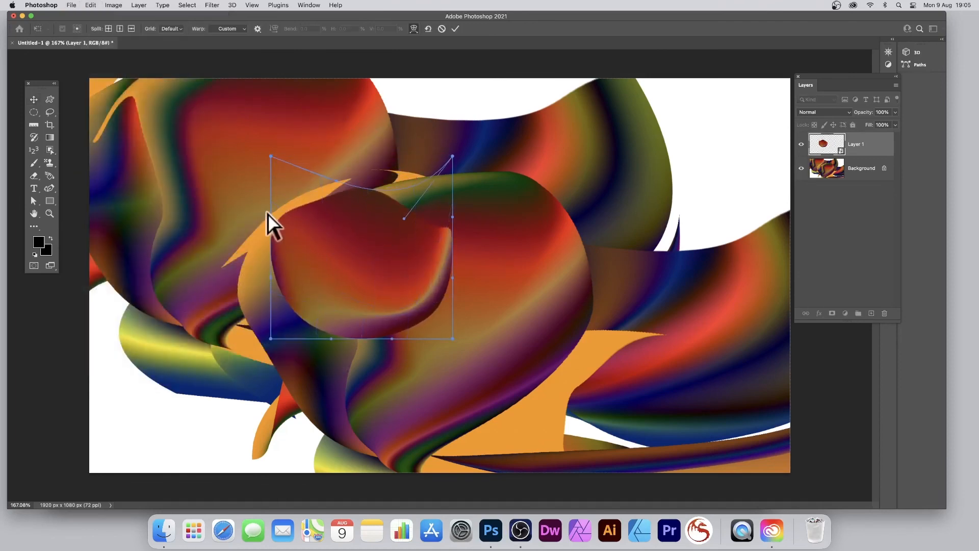
left_click_drag(270, 218, 76, 75)
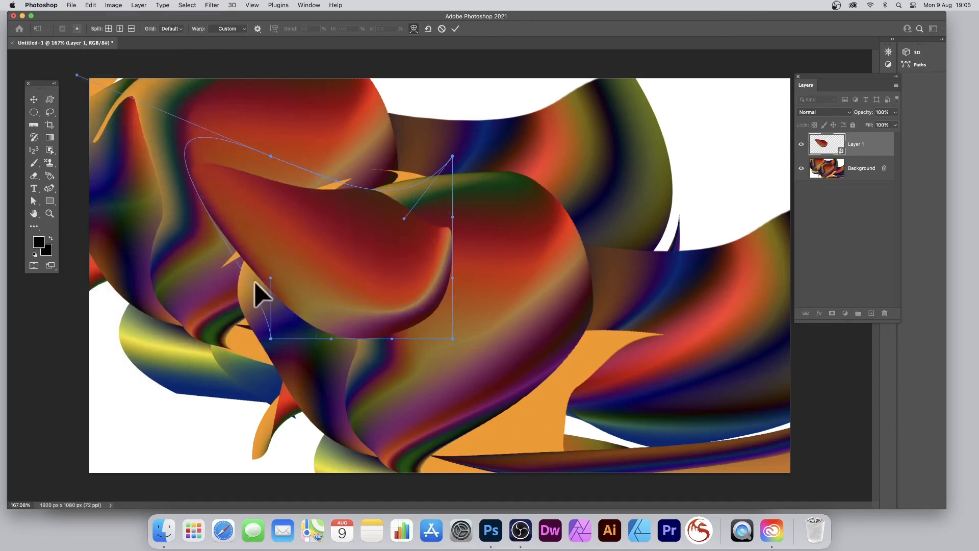
left_click_drag(270, 276, 573, 168)
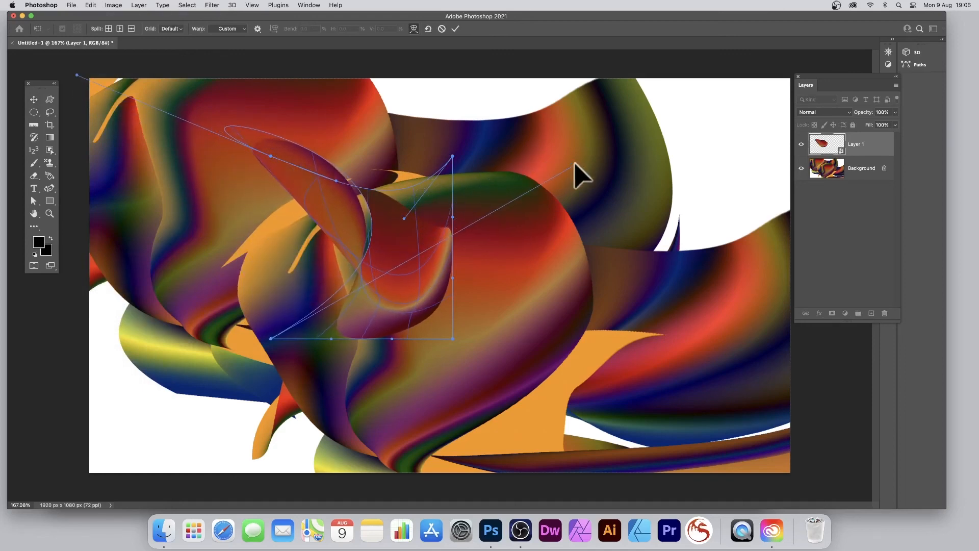
left_click(455, 28)
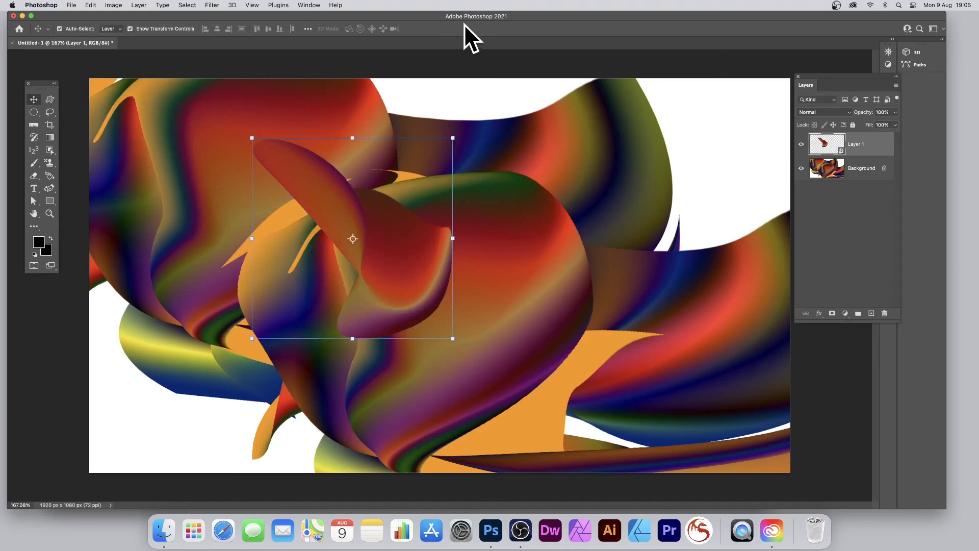